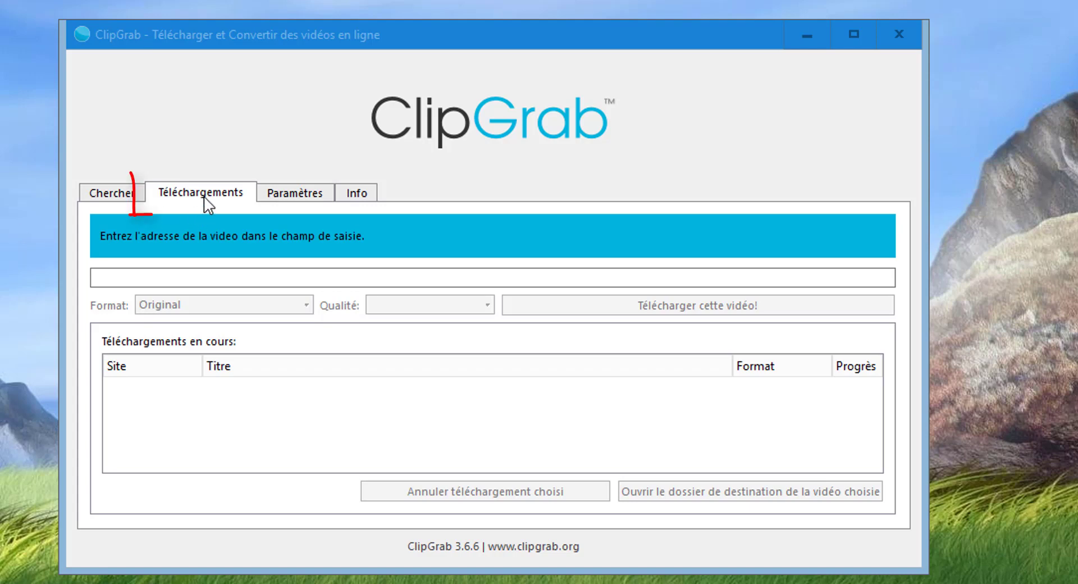
click(297, 197)
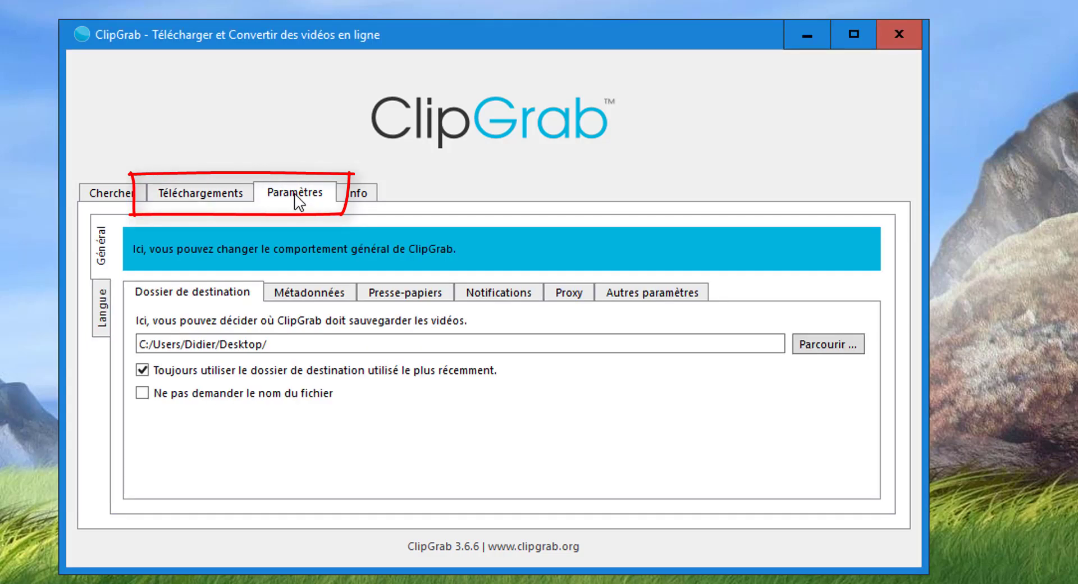
click(197, 195)
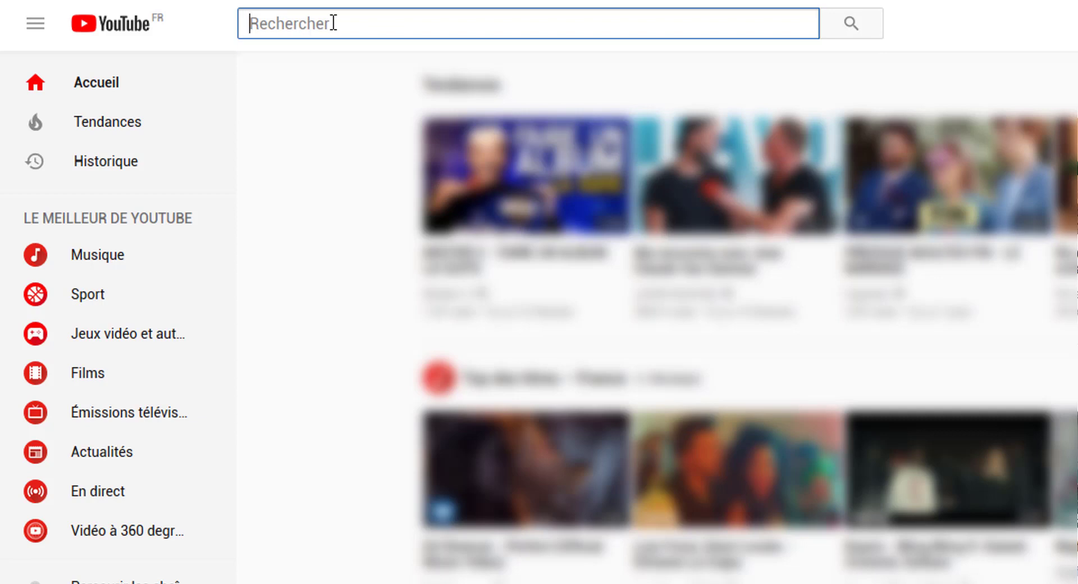
Step: Search YouTube for "green screen animals"
text(green )
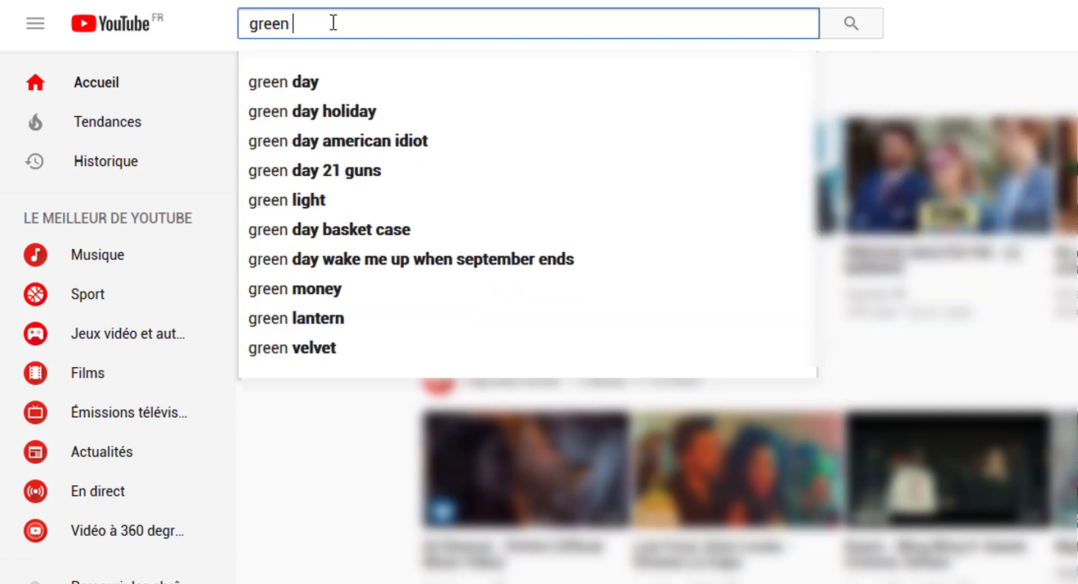
text(screen )
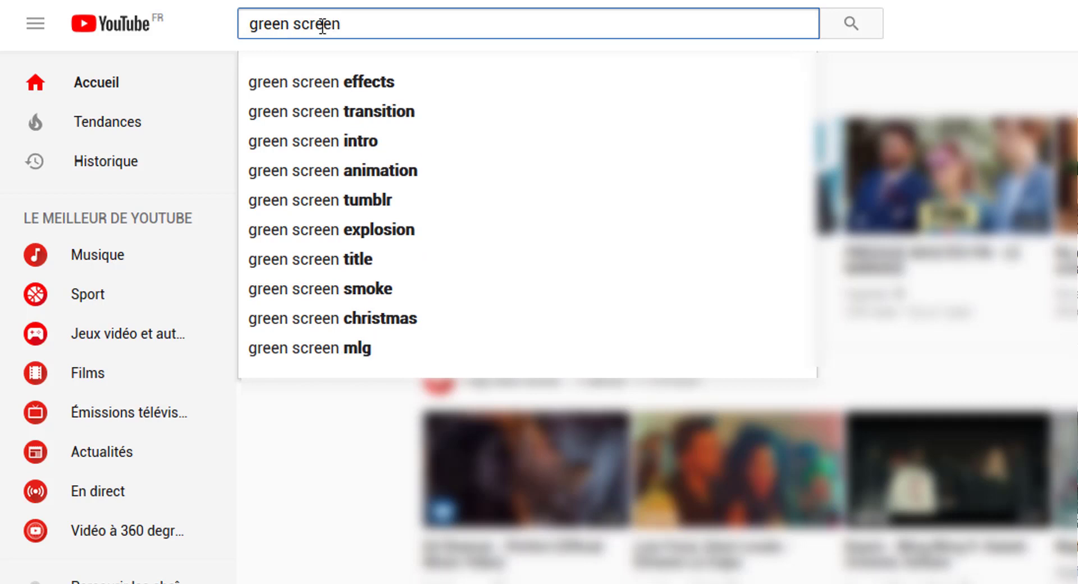
text(animals)
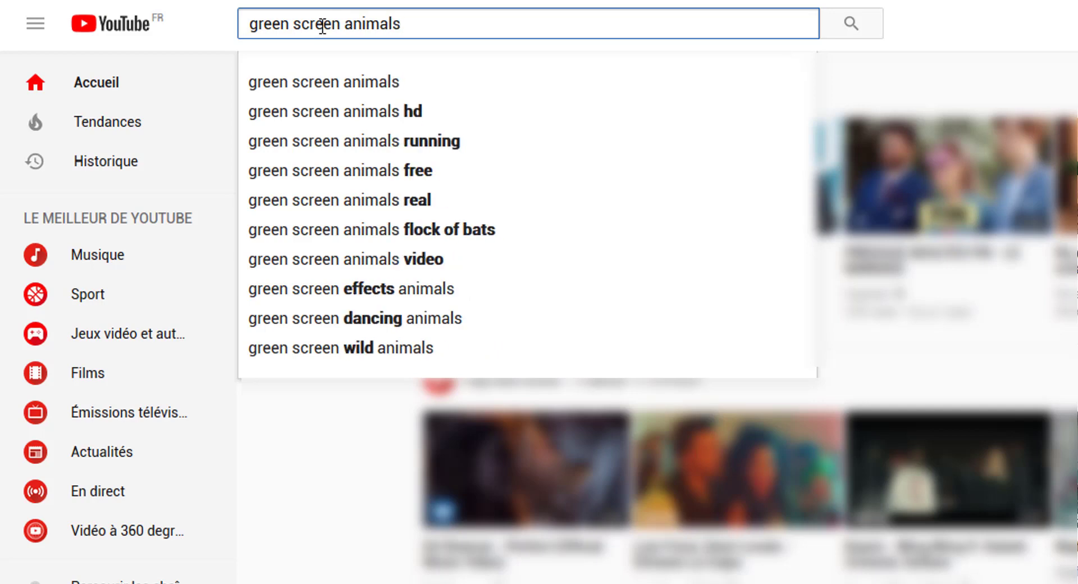
key(Return)
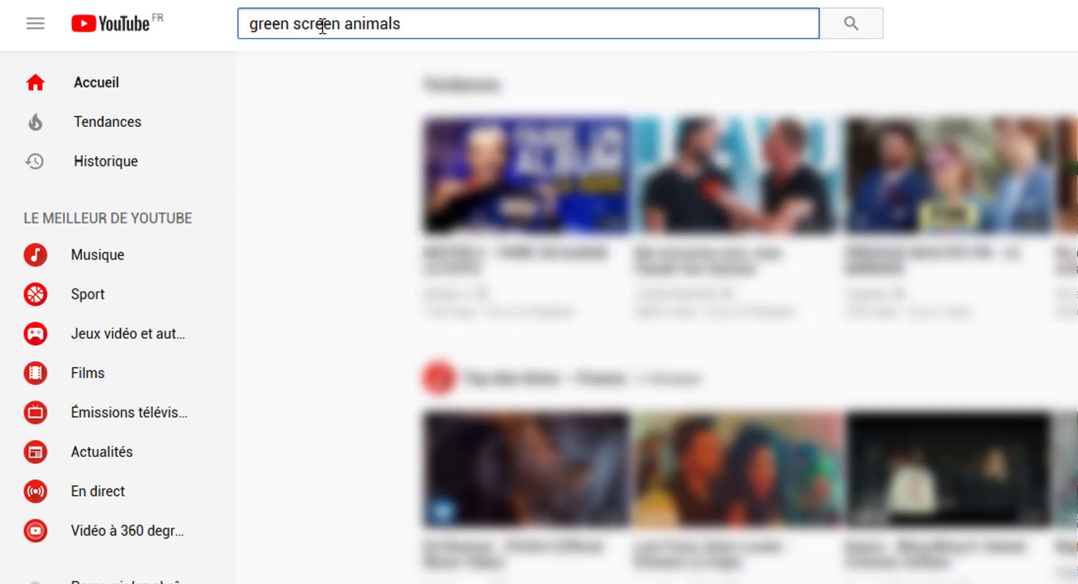
Step: Find "Green Screen Animals - Giraffe Stock Footage Video" in the results, open it and pause playback
scroll(342, 297, down, 2)
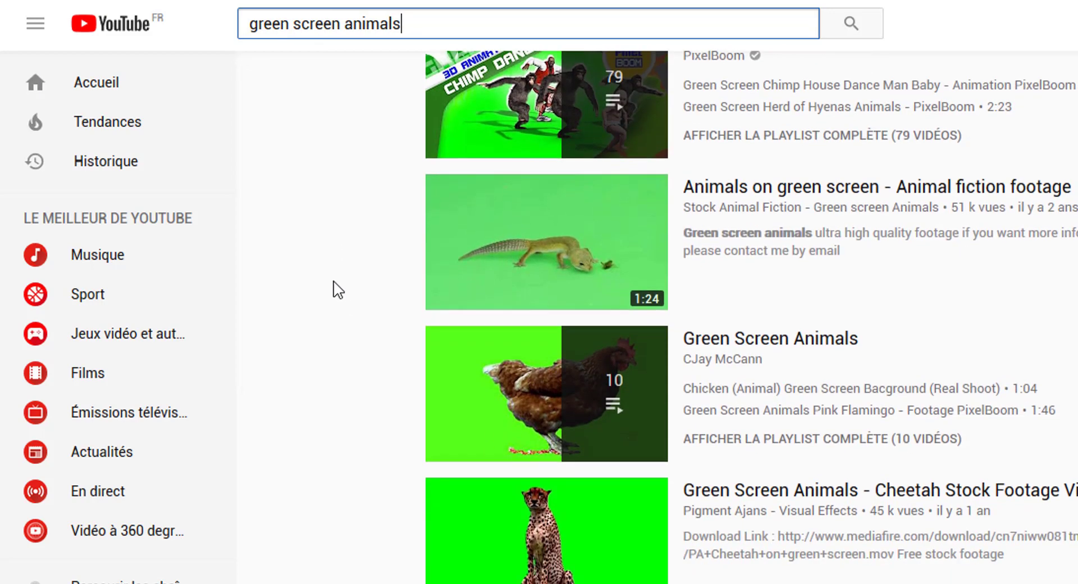
scroll(323, 286, down, 7)
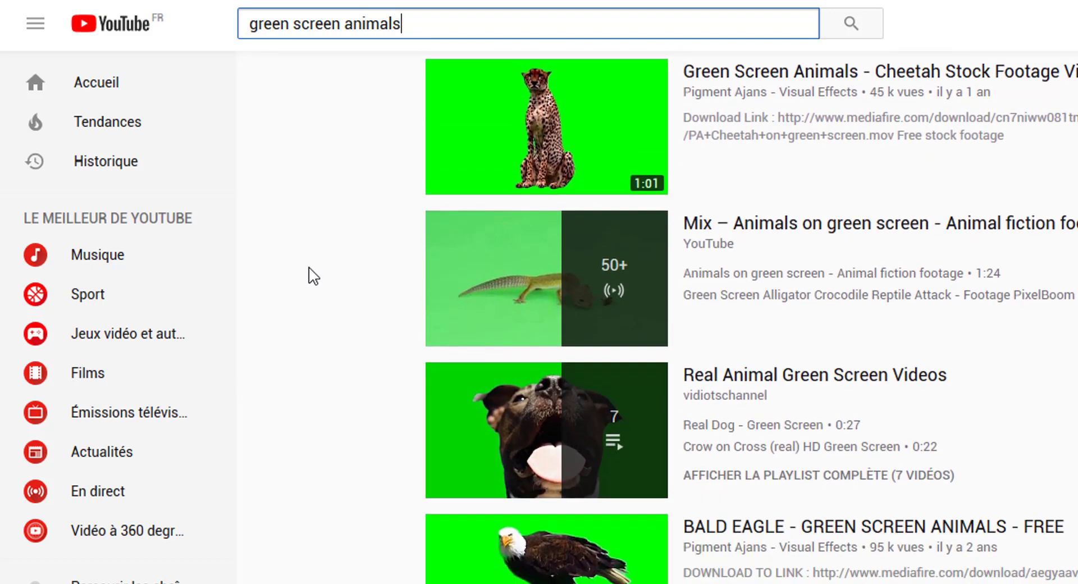
scroll(314, 275, down, 10)
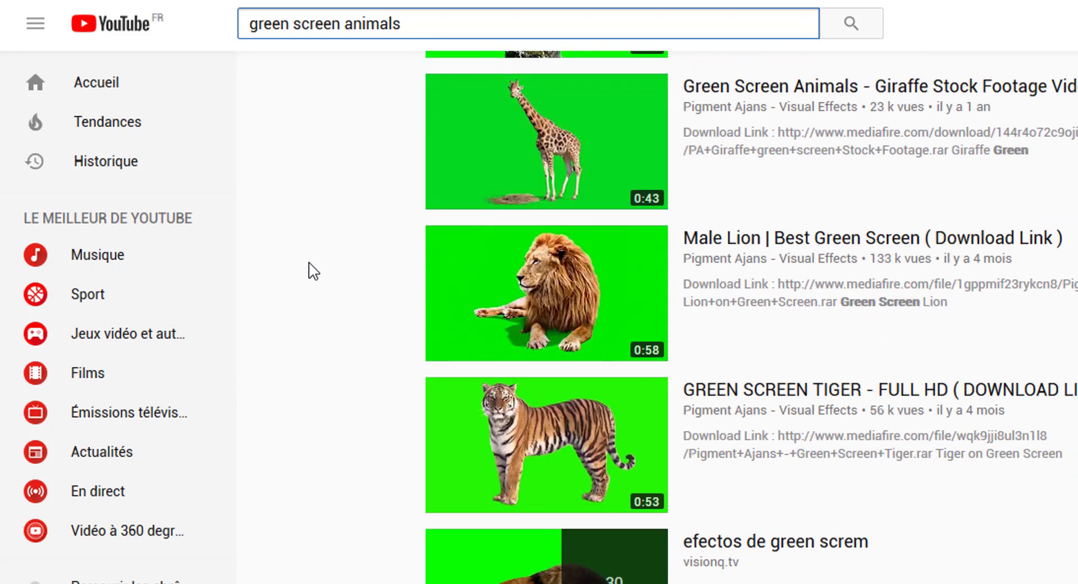
scroll(313, 271, down, 2)
scroll(312, 271, down, 4)
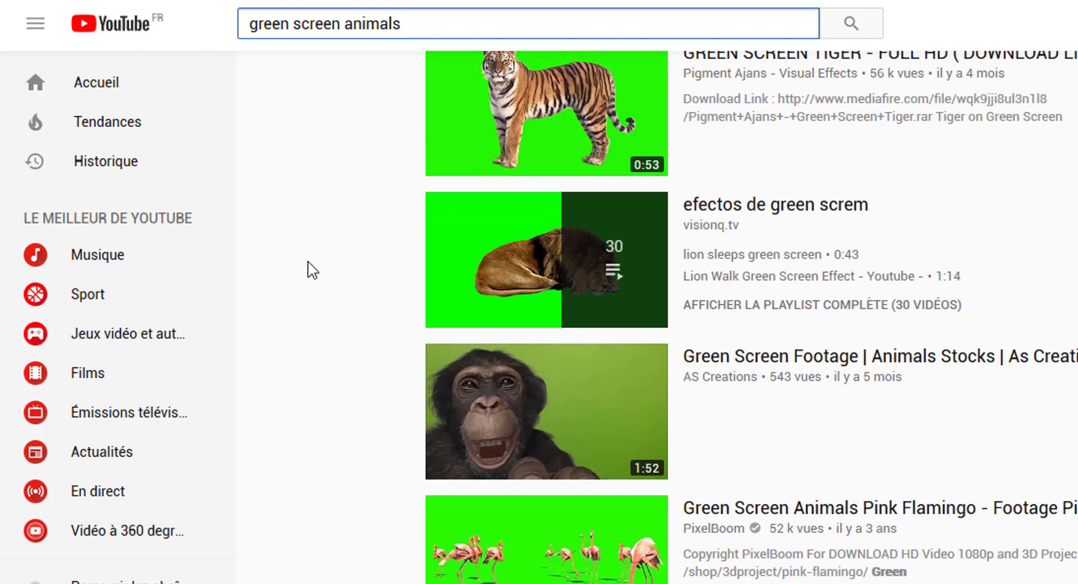
scroll(308, 268, up, 15)
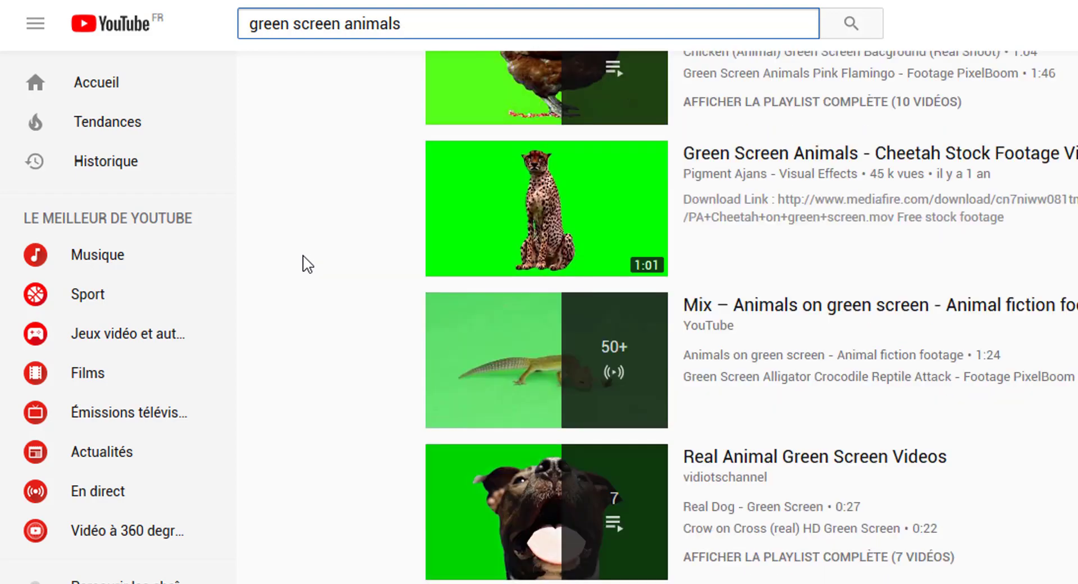
scroll(307, 262, down, 8)
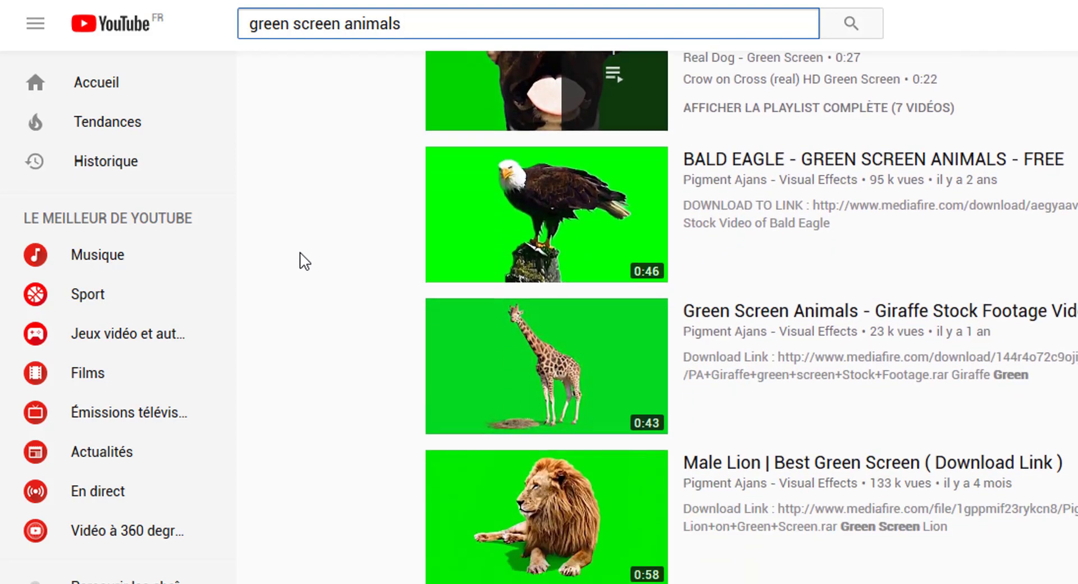
click(559, 362)
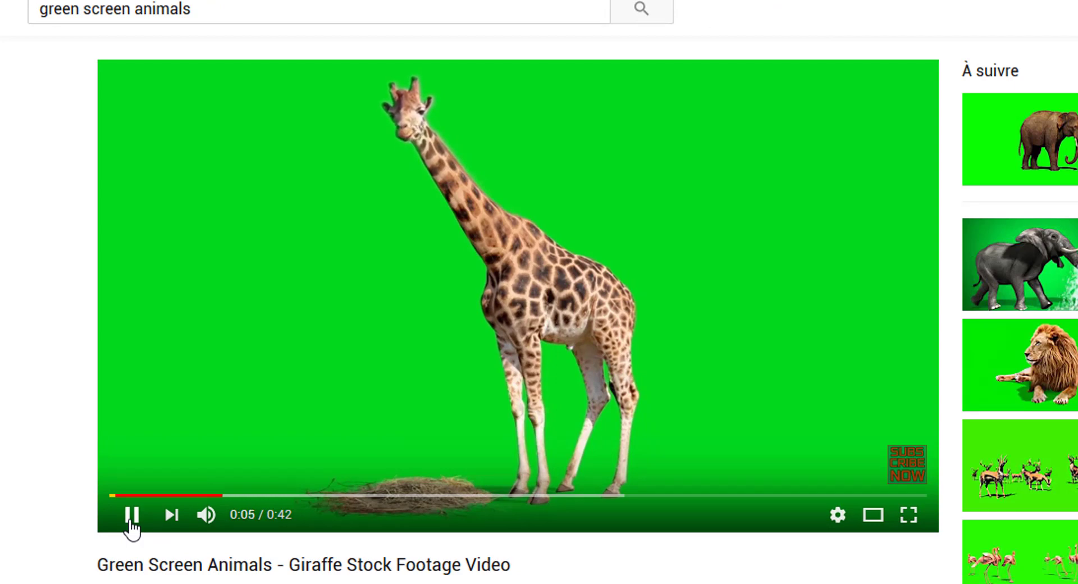
click(132, 519)
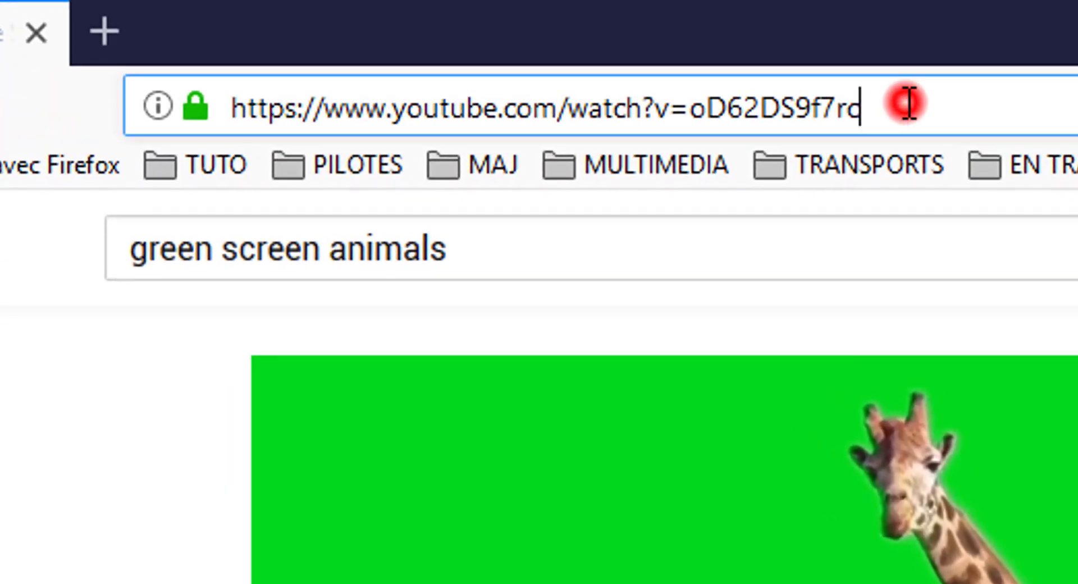
Step: Copy the full web address of the giraffe video
drag(544, 0, 317, 0)
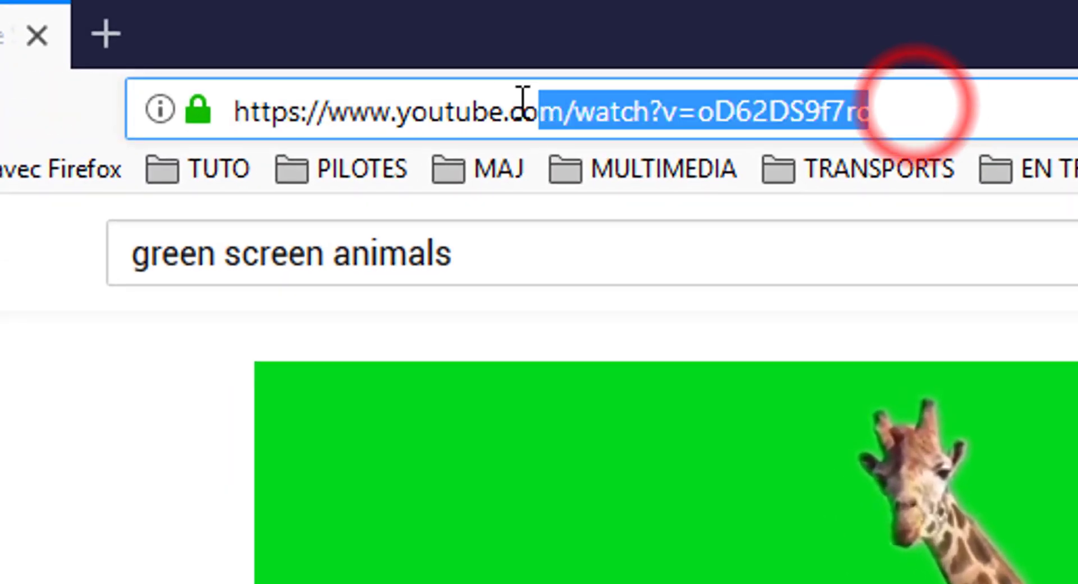
drag(523, 101, 249, 110)
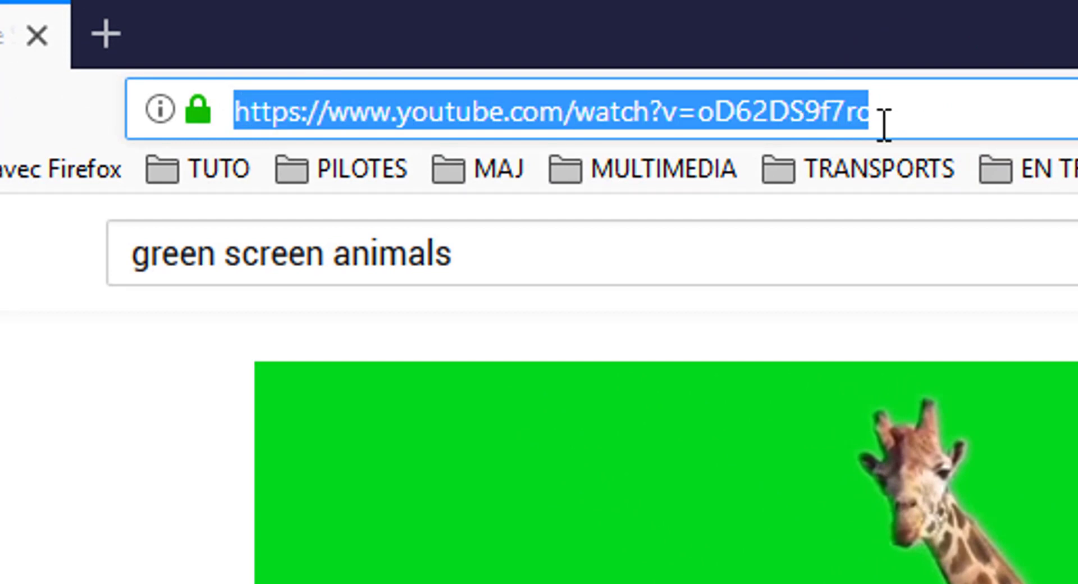
drag(909, 115, 243, 103)
right_click(290, 99)
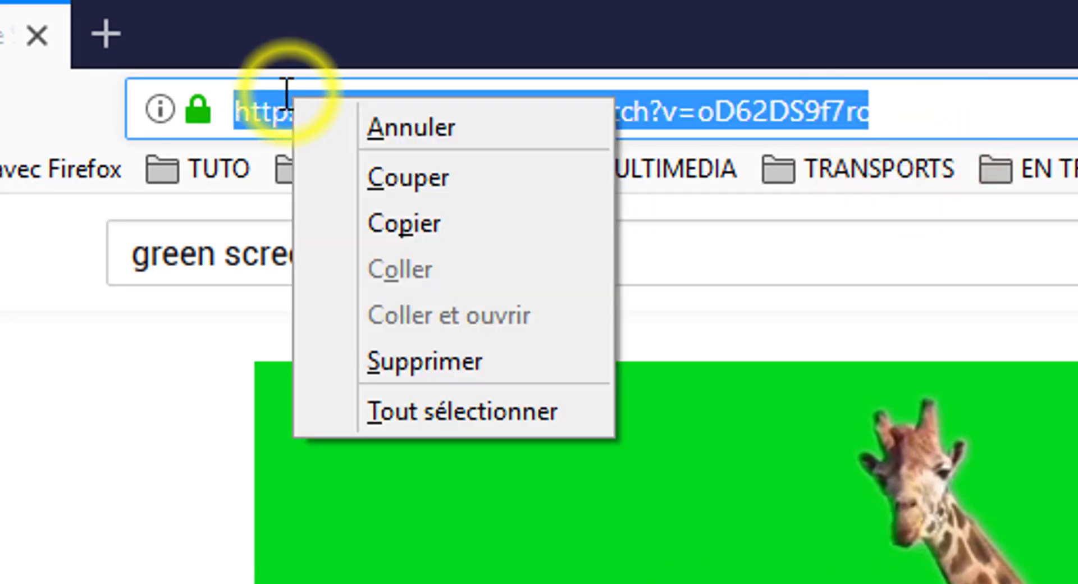
click(401, 222)
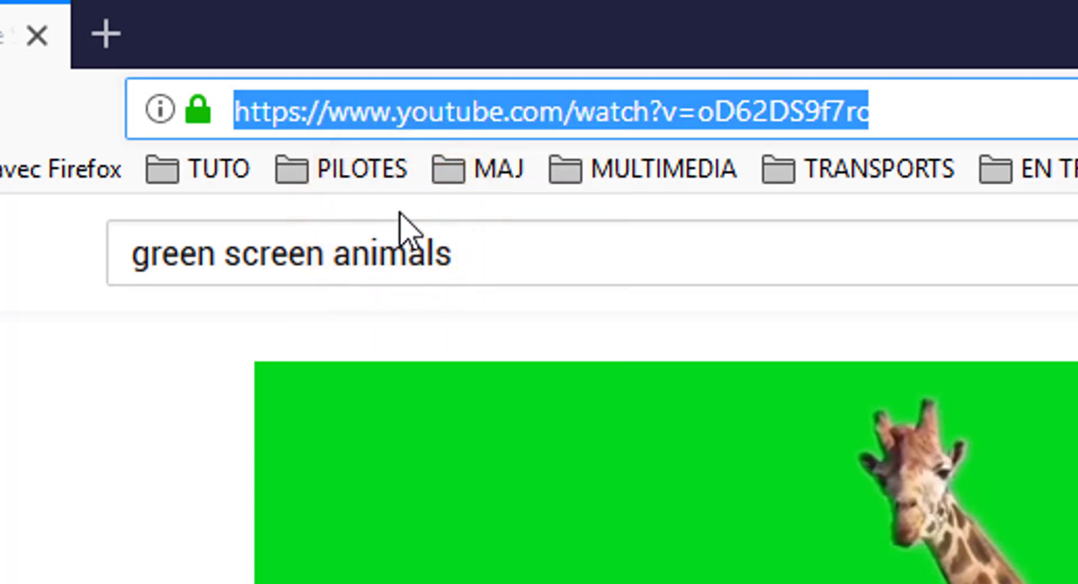
Step: Switch to ClipGrab, paste the copied video address for download and view the available formats
click(474, 2)
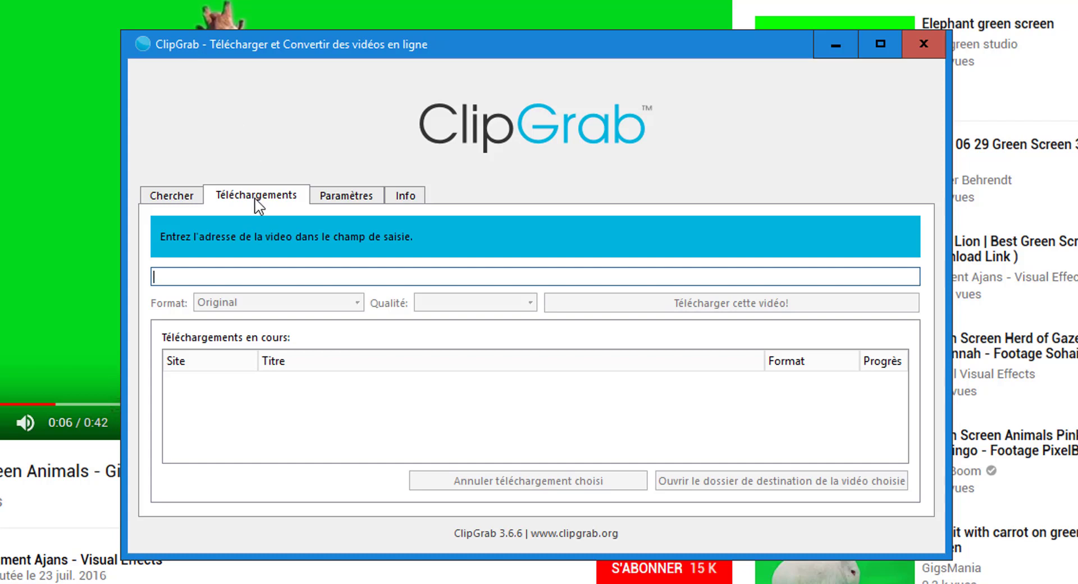
right_click(165, 277)
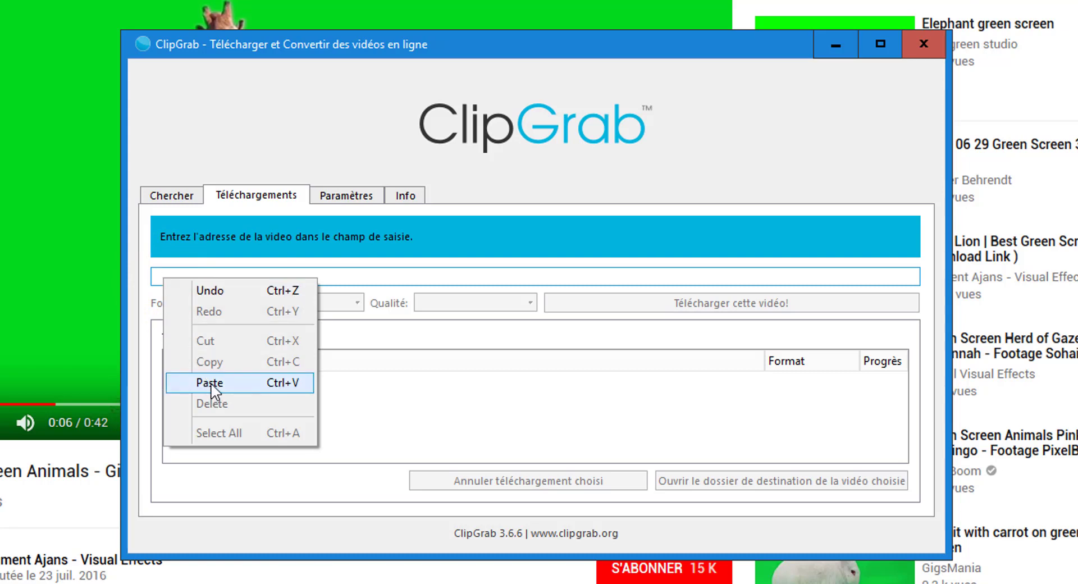
click(155, 277)
right_click(160, 277)
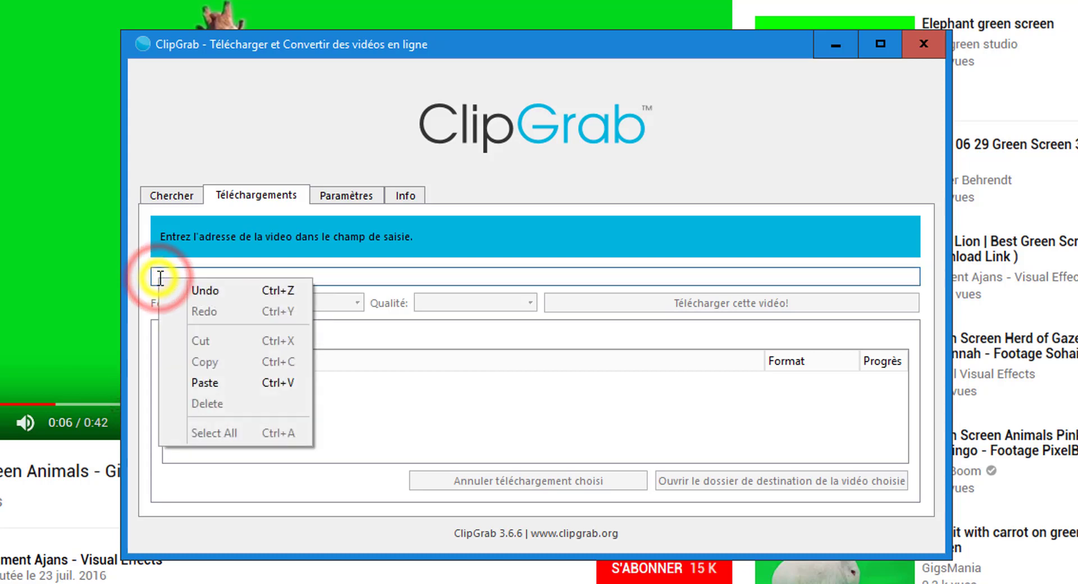
click(366, 273)
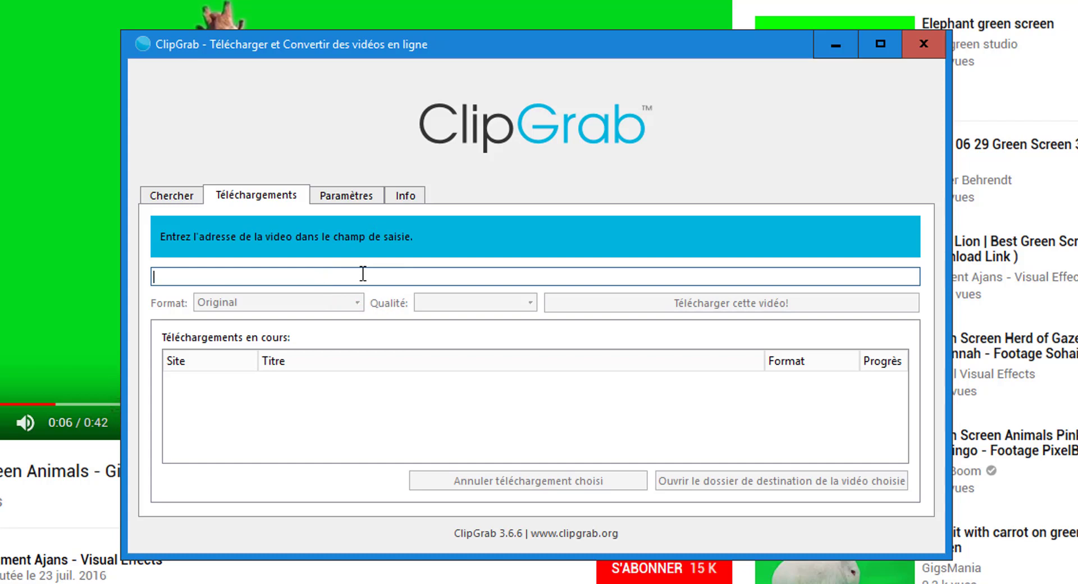
key(ctrl+v)
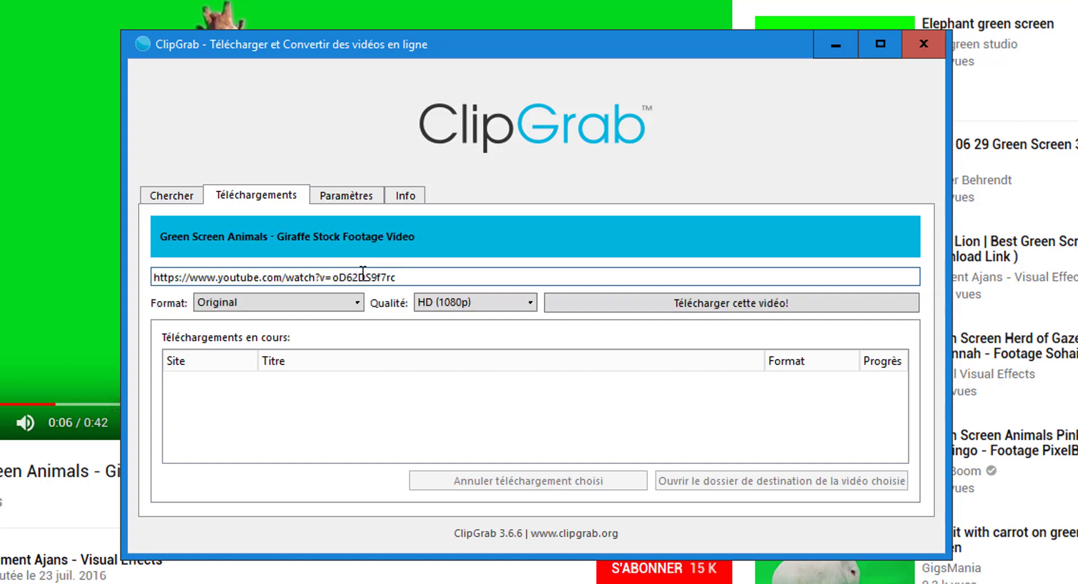
click(352, 306)
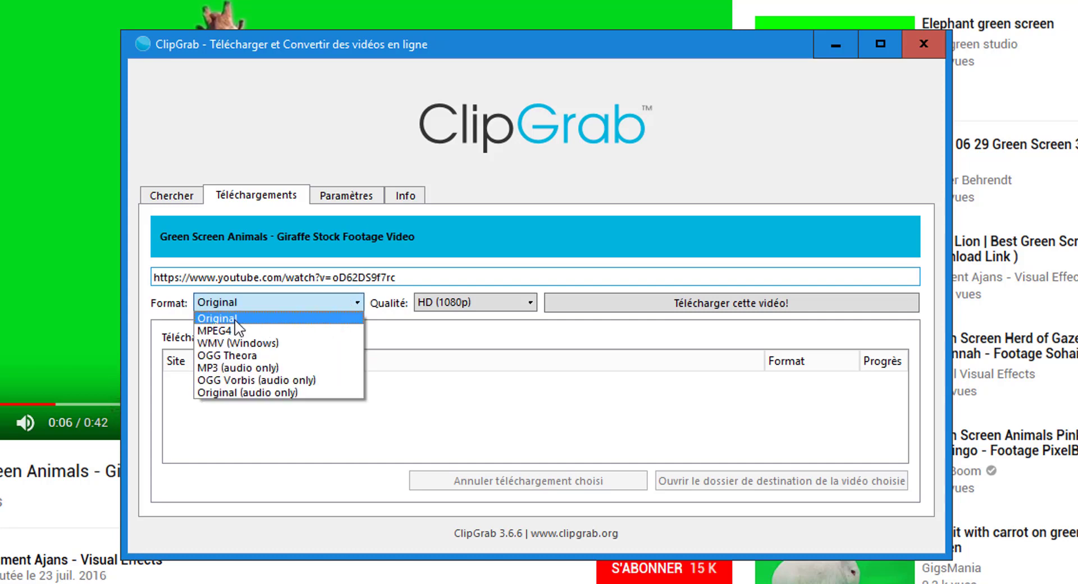
Step: Set ClipGrab's destination folder to RUSHS VIDEO inside PROJET TEST on the desktop
click(342, 197)
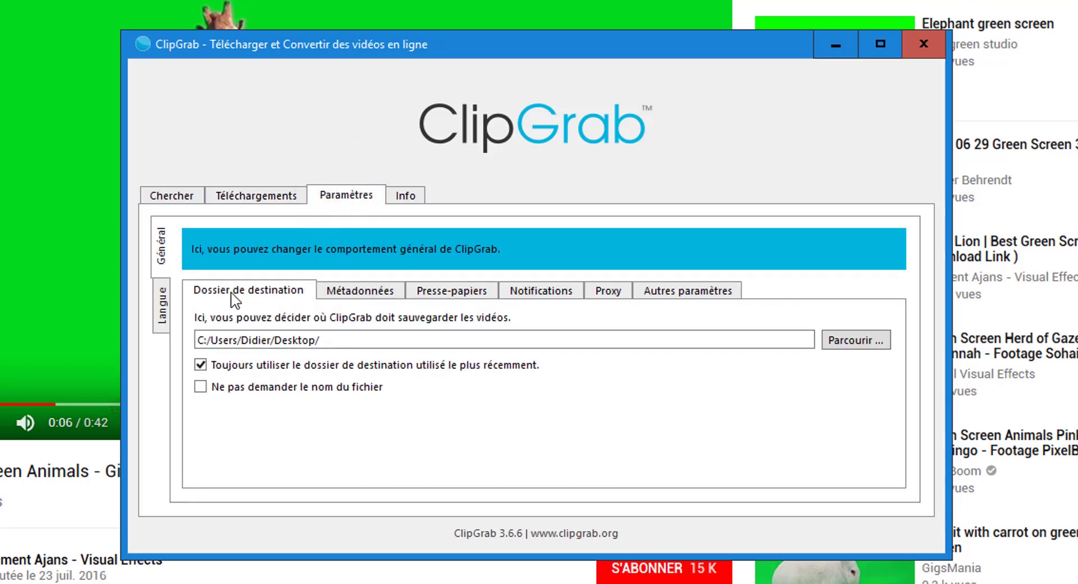
click(870, 341)
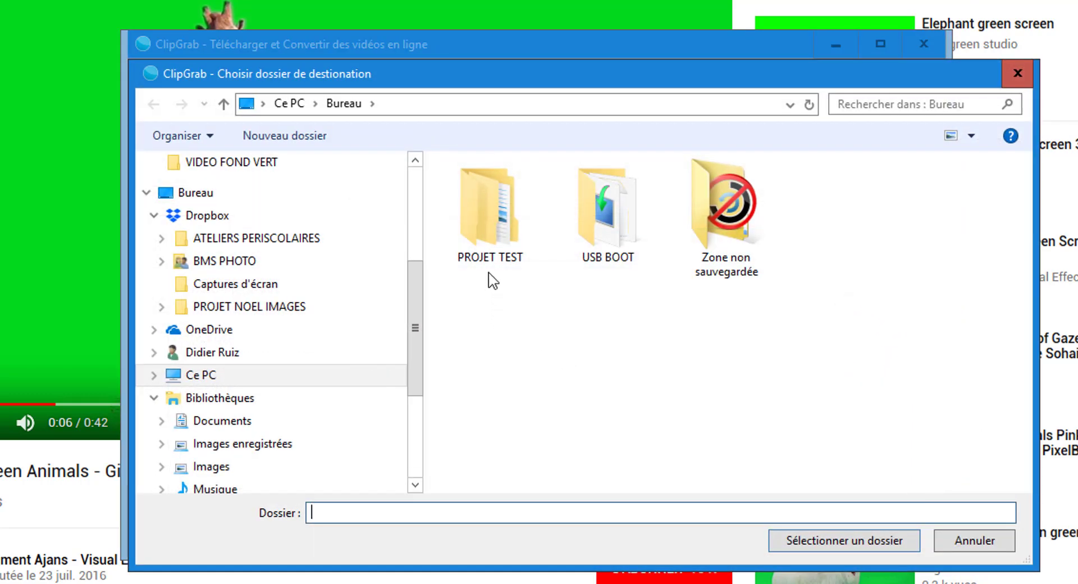
double_click(488, 228)
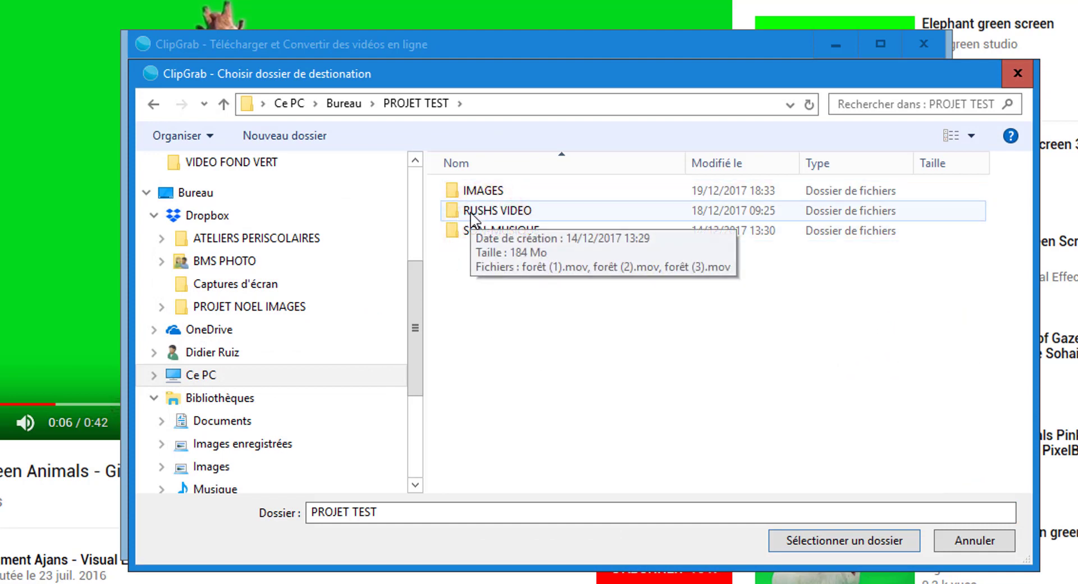
double_click(474, 212)
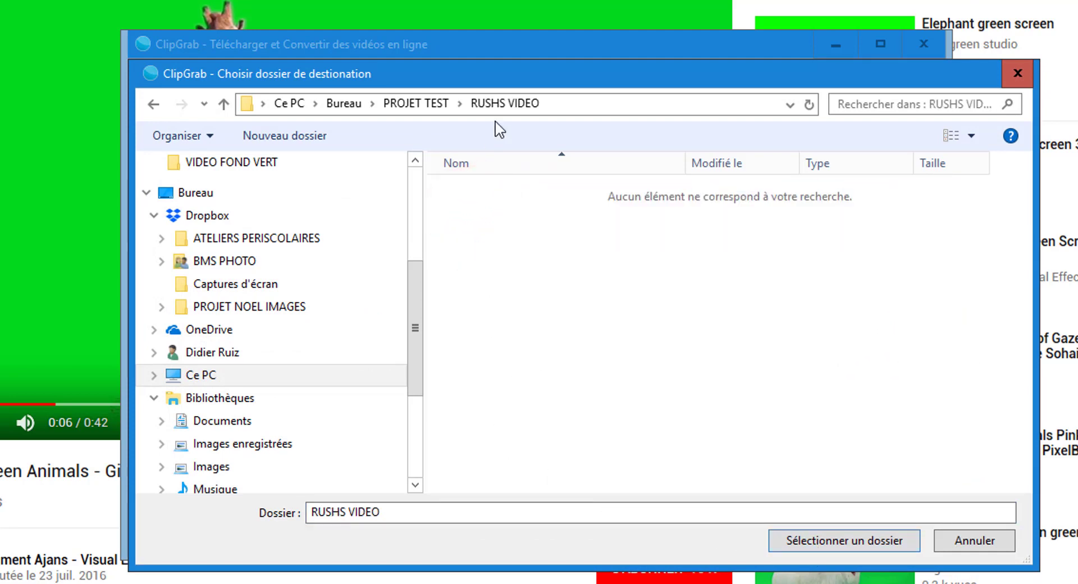
click(841, 540)
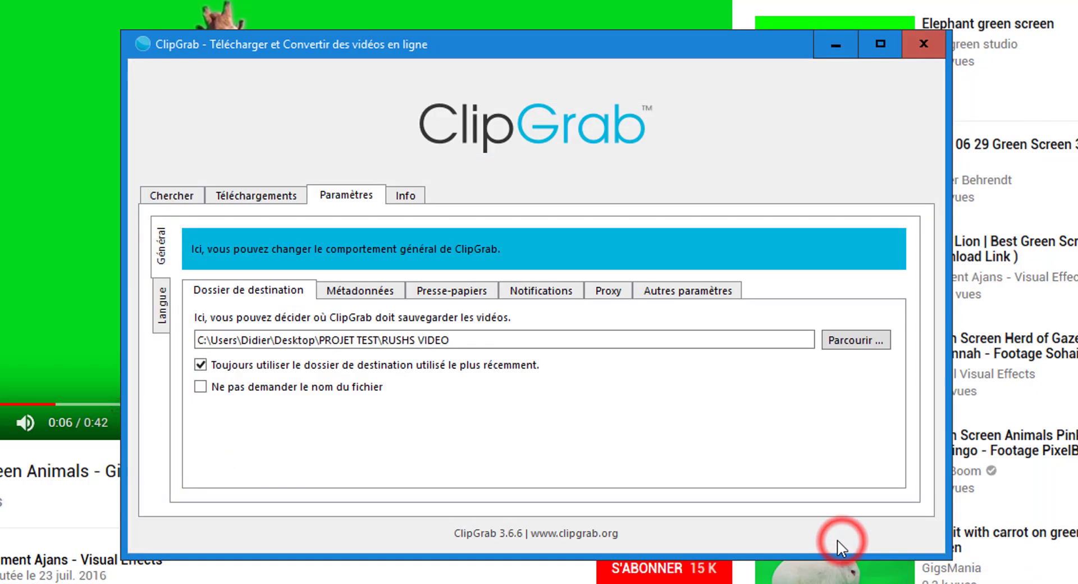
mouse_move(457, 342)
mouse_down()
mouse_move(202, 339)
mouse_move(435, 341)
mouse_up()
click(204, 339)
click(453, 342)
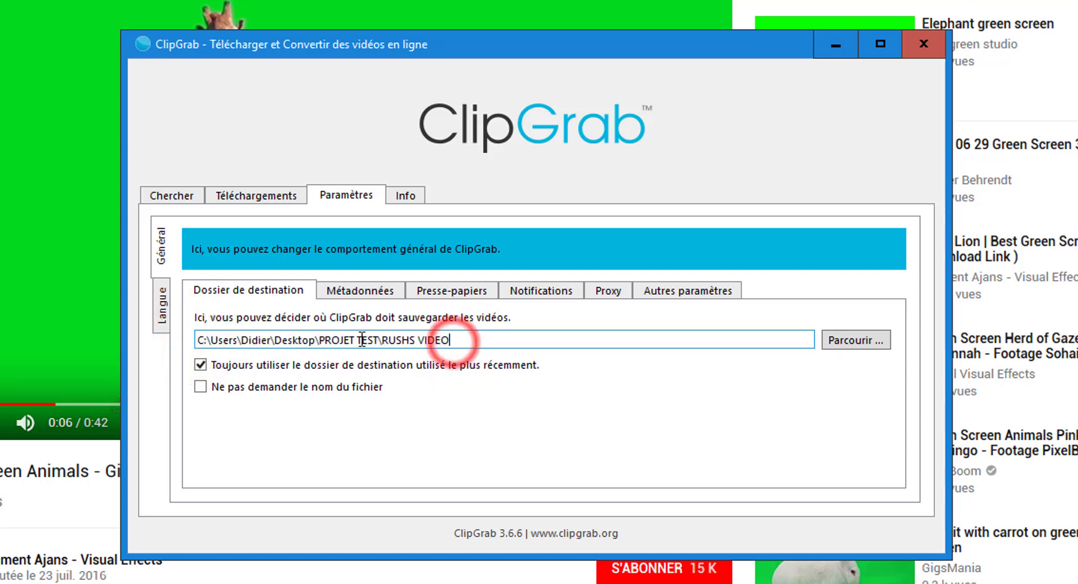
Step: Start downloading the giraffe video in Original format at HD (1080p) quality
click(245, 201)
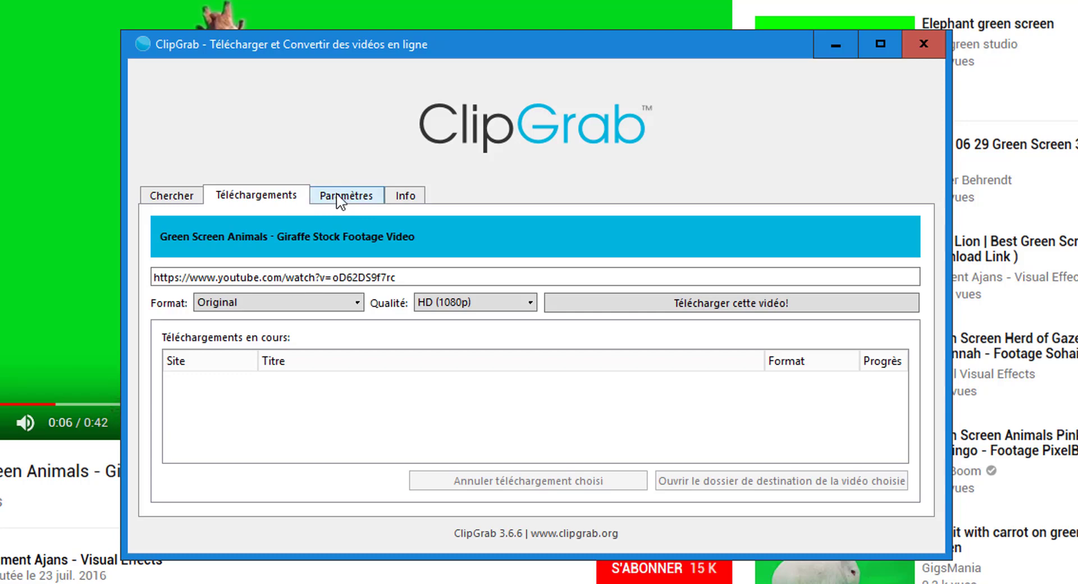
click(751, 307)
key(Escape)
click(764, 307)
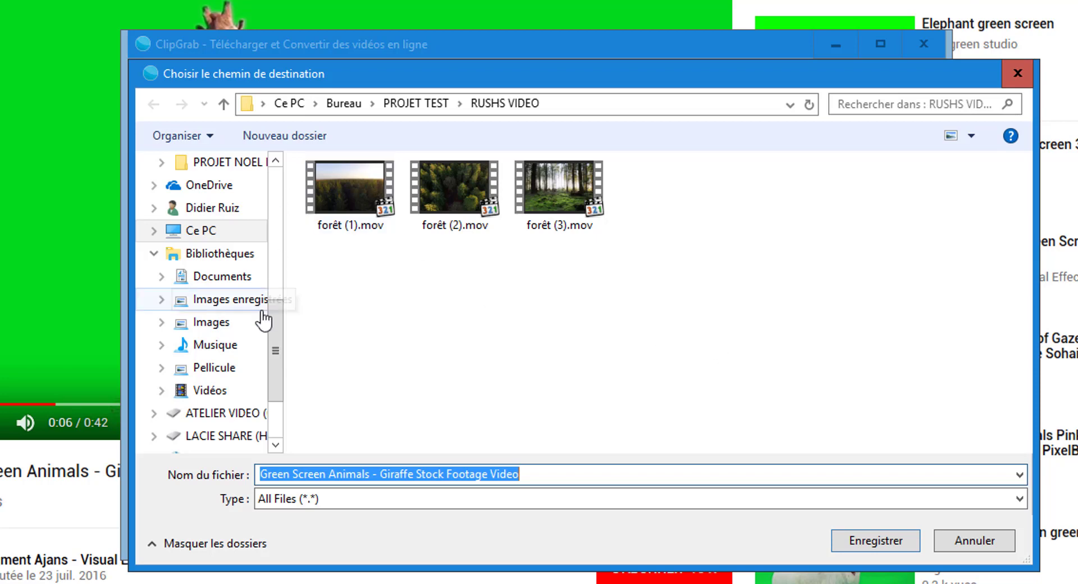
Step: Save the download in RUSHS VIDEO inside the desktop's PROJET TEST folder, keeping the proposed file name
drag(278, 342, 288, 198)
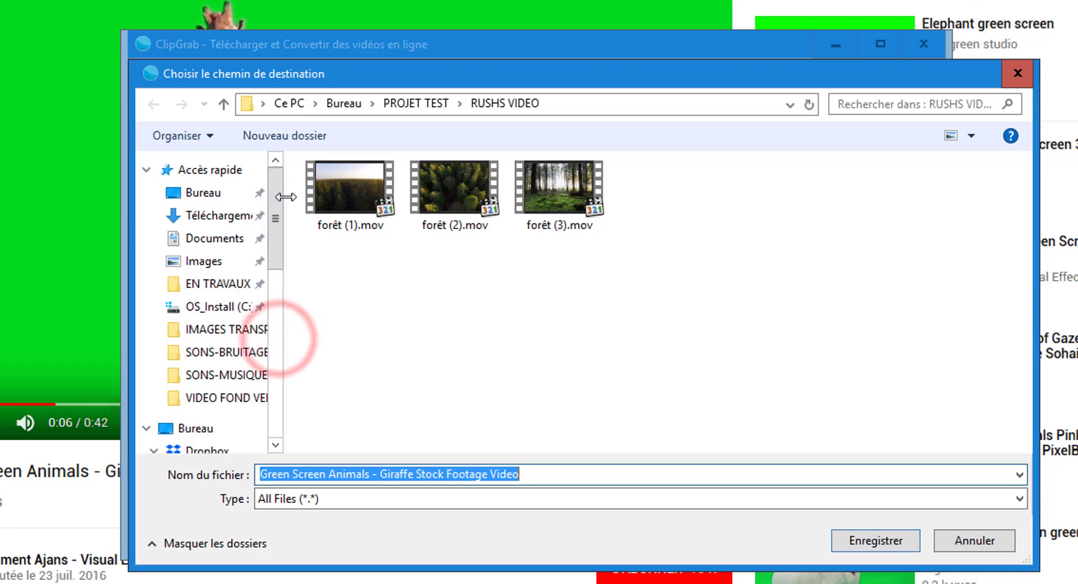
click(196, 196)
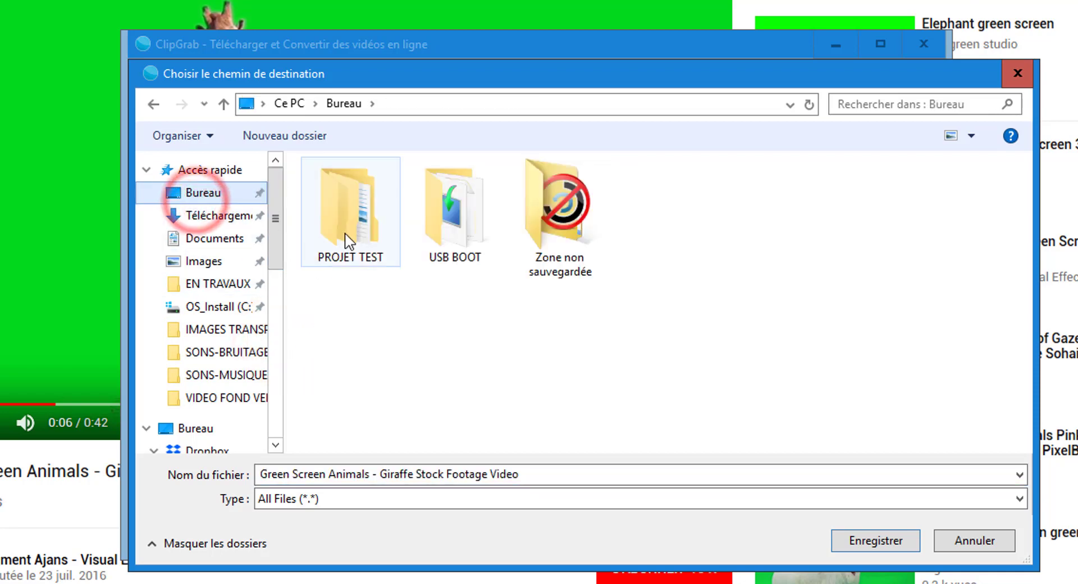
double_click(348, 216)
double_click(348, 212)
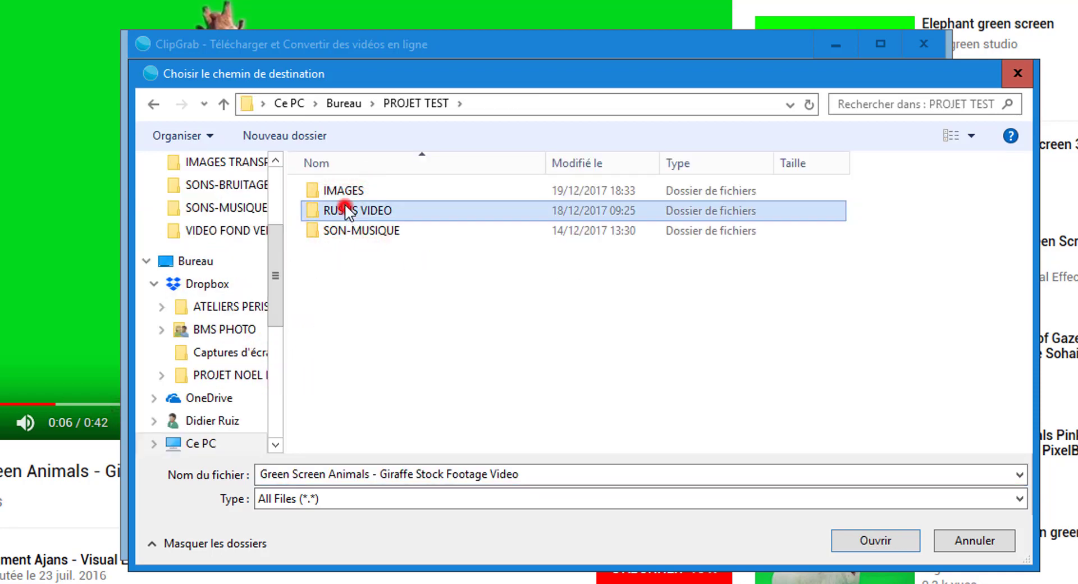
click(471, 473)
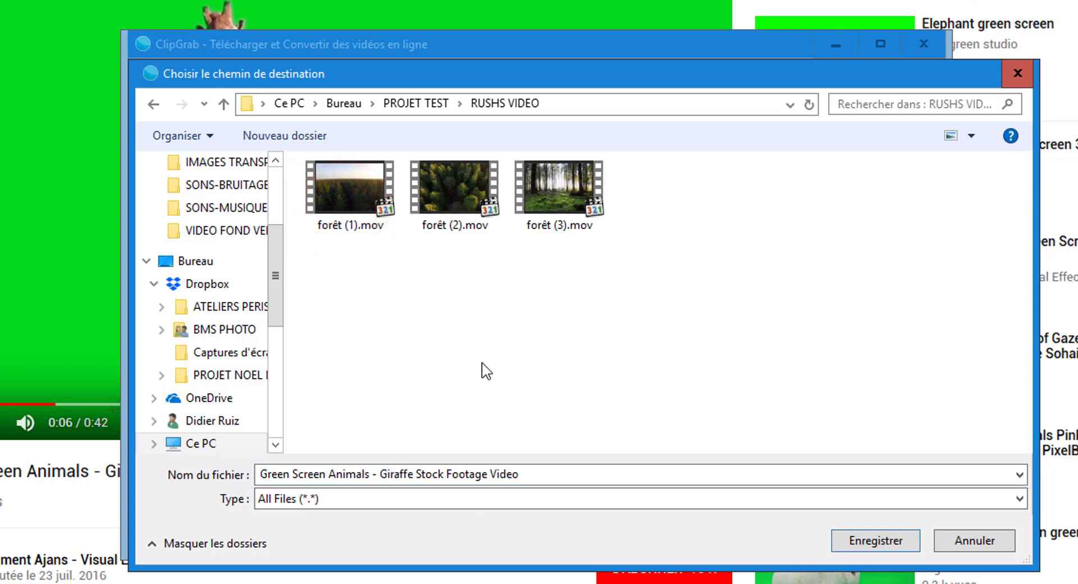
click(873, 545)
click(874, 541)
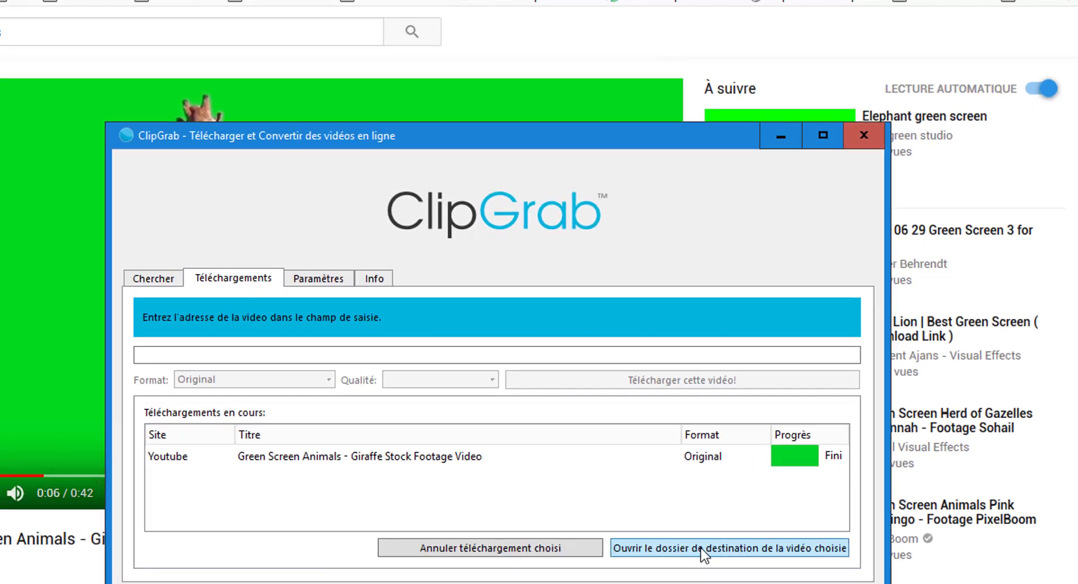
Step: Open the download's destination folder and import the giraffe MP4 from it into PowerDirector's media library
click(344, 522)
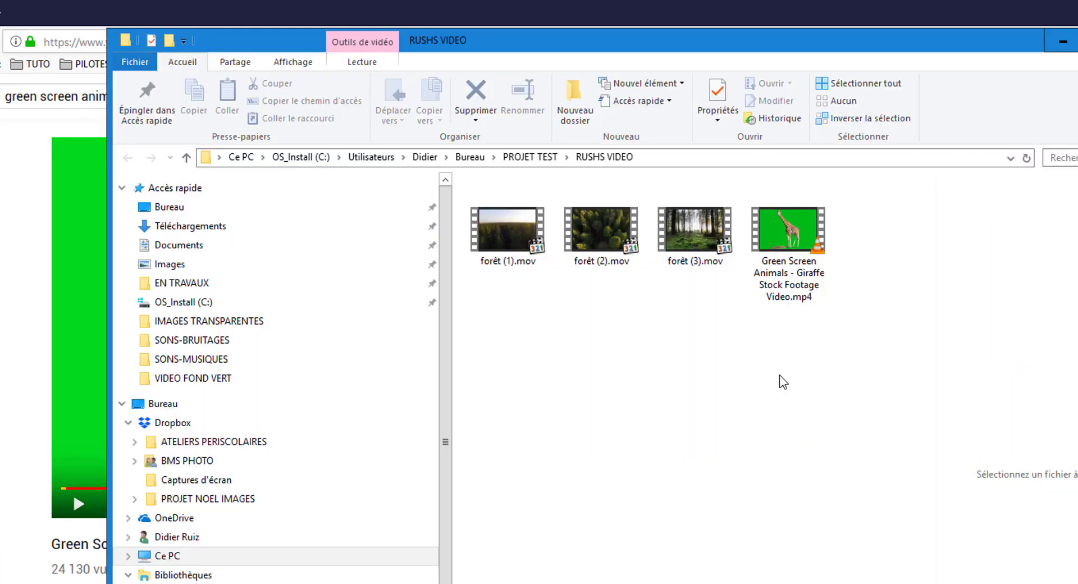
mouse_move(778, 290)
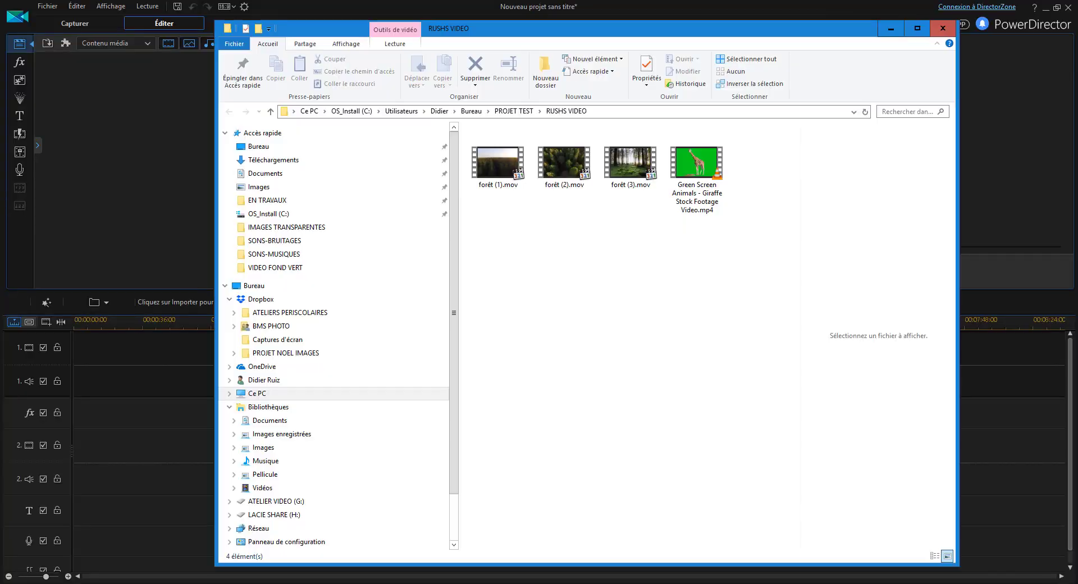
drag(536, 31, 584, 16)
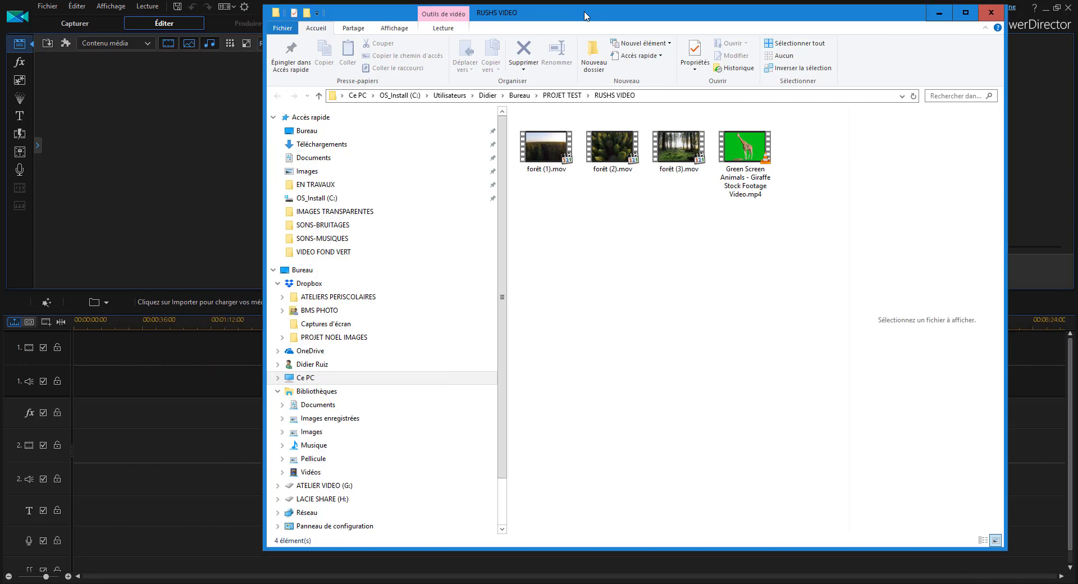
drag(744, 145, 124, 165)
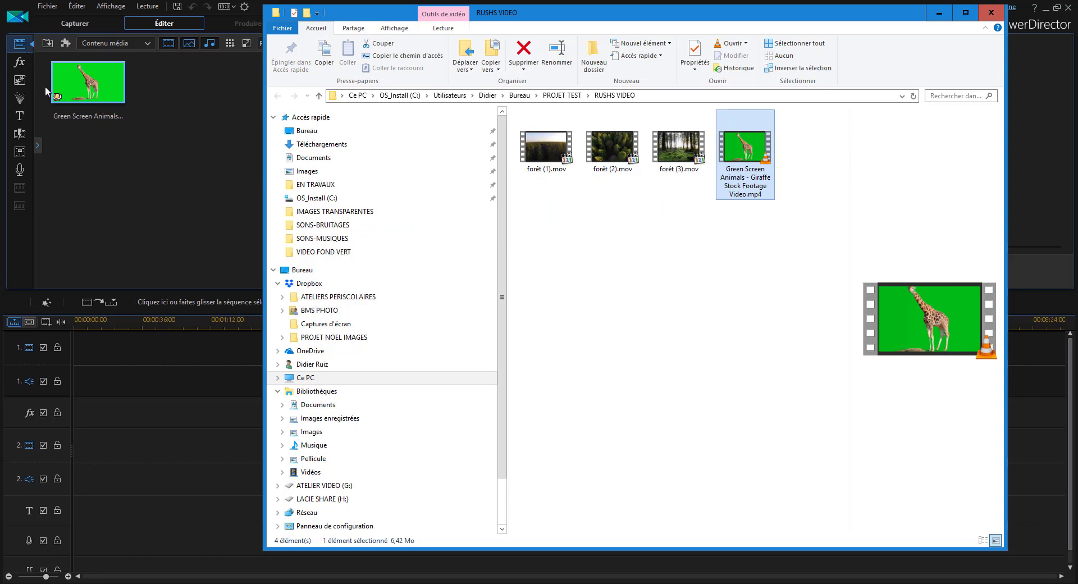
click(162, 99)
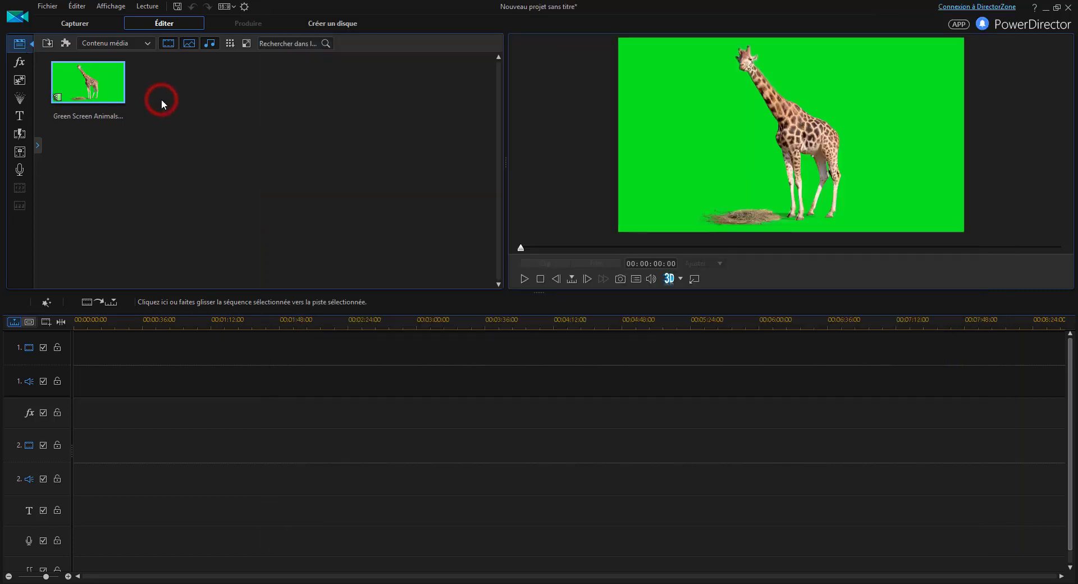
Step: Place the giraffe clip at the start of video track 2 and trim off its closing credits, ending at about 00:00:30:09
drag(88, 82, 71, 449)
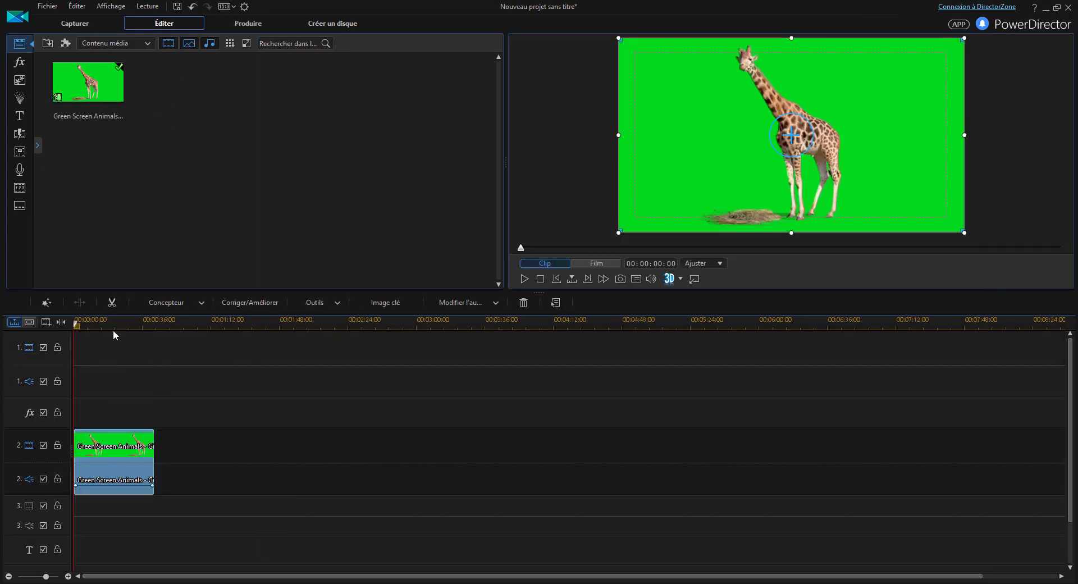
click(81, 322)
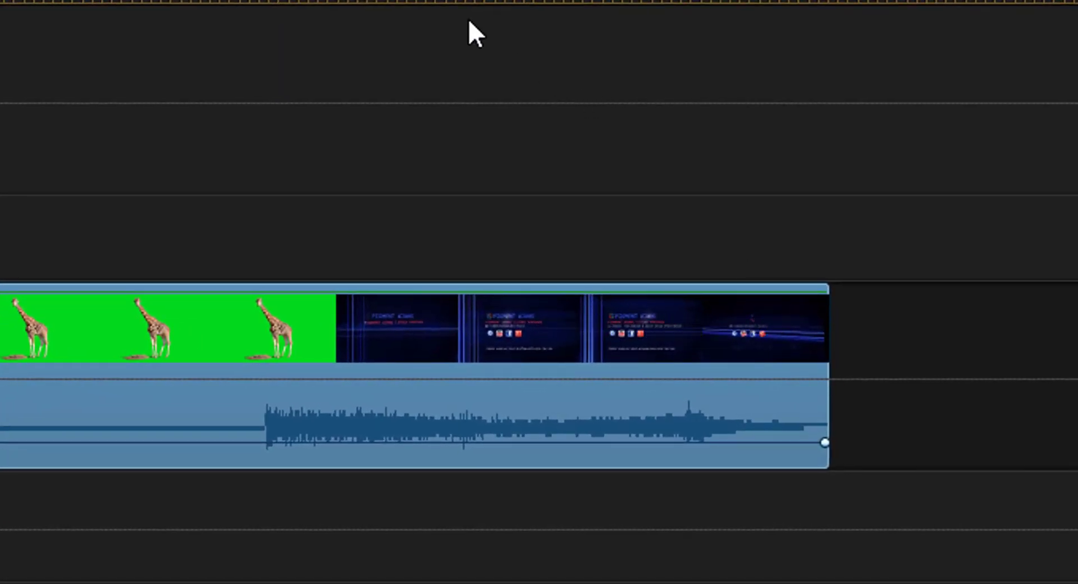
click(397, 3)
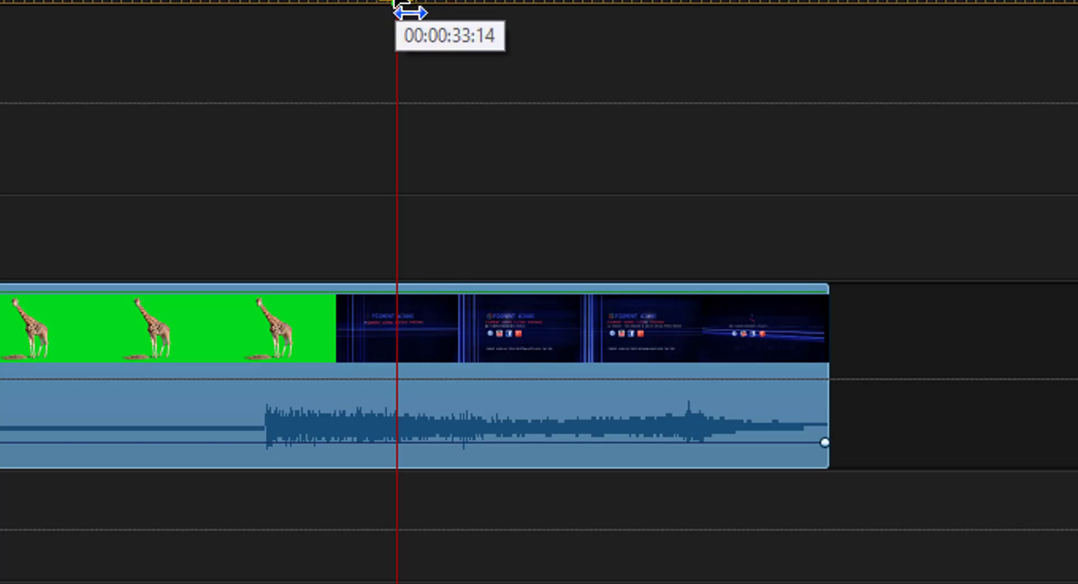
drag(418, 8, 236, 2)
click(756, 329)
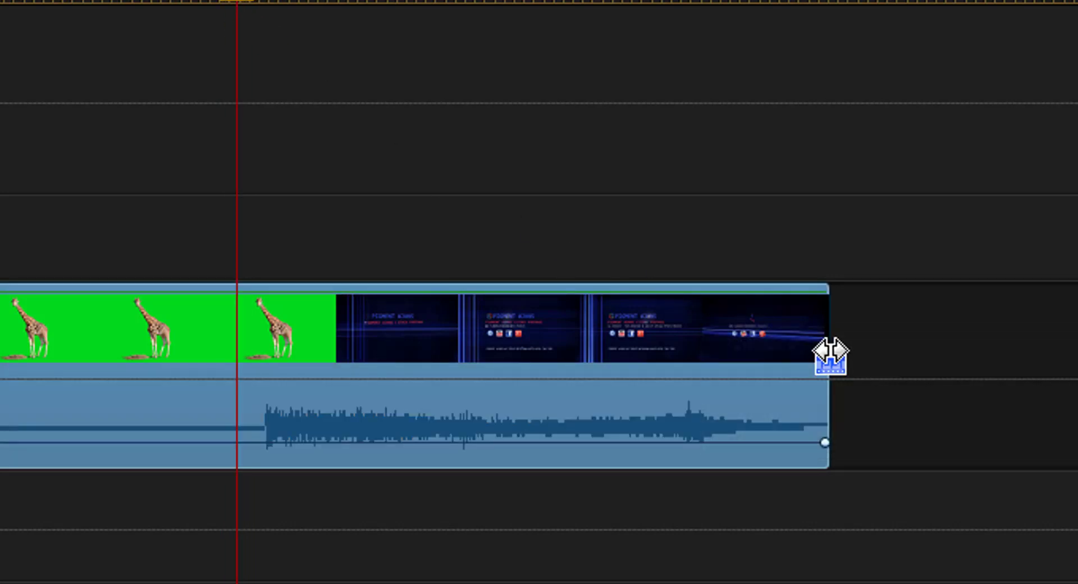
drag(825, 343, 243, 336)
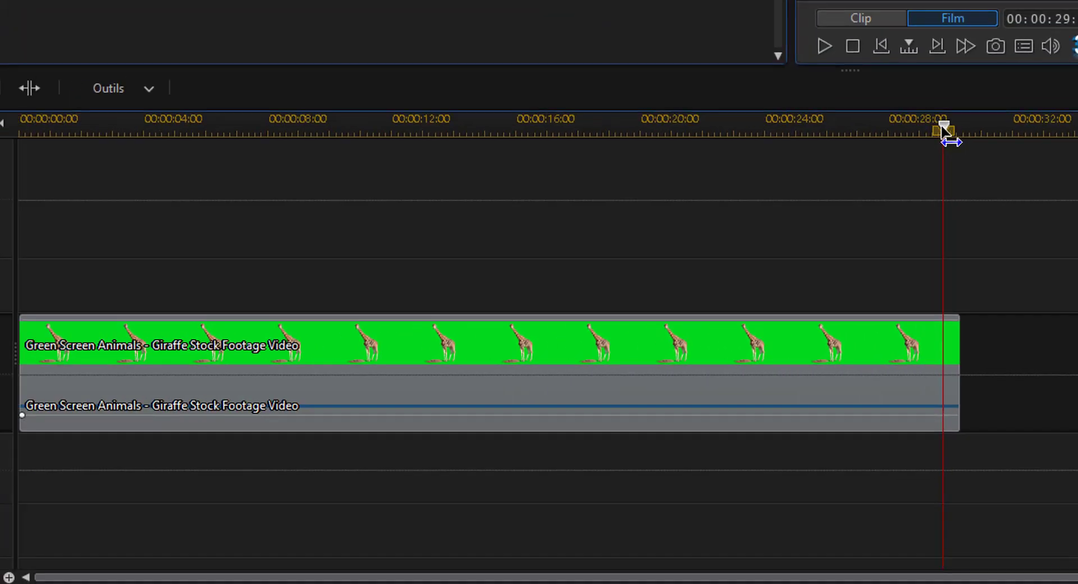
drag(943, 131, 397, 169)
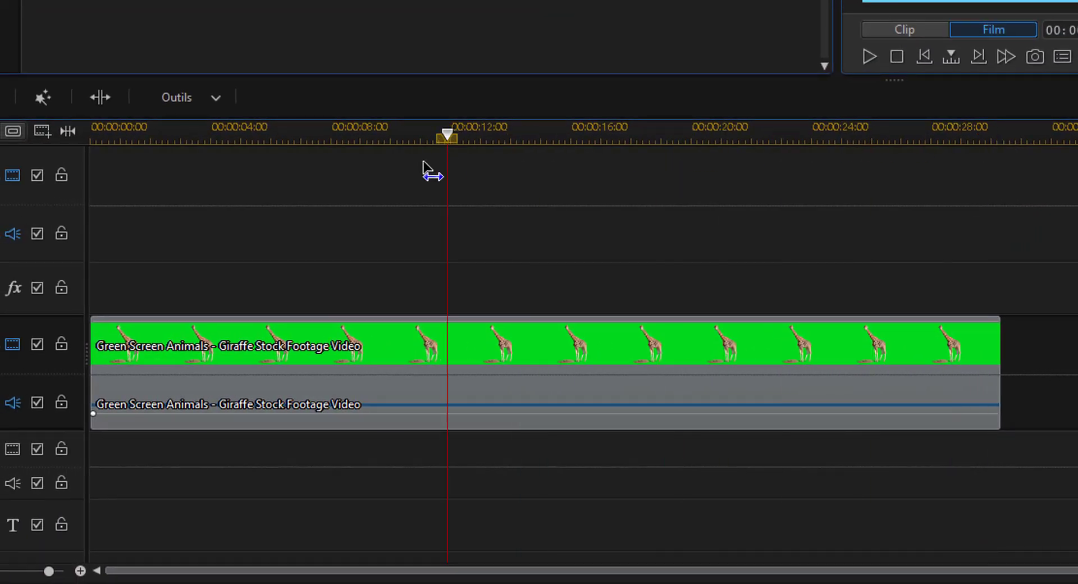
Step: Unlink the video and audio of the giraffe clip on track 2
click(645, 397)
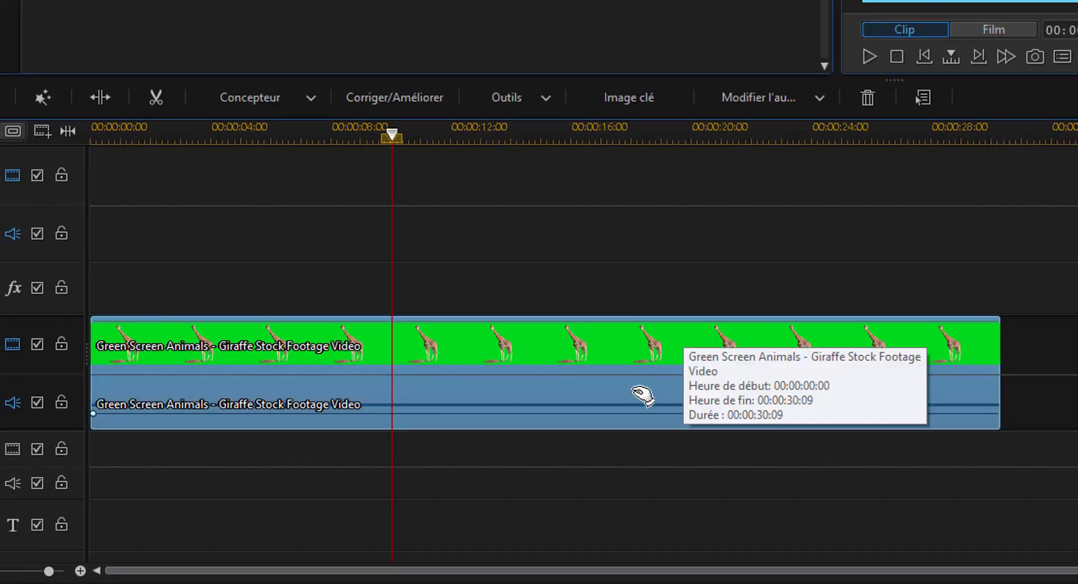
click(576, 404)
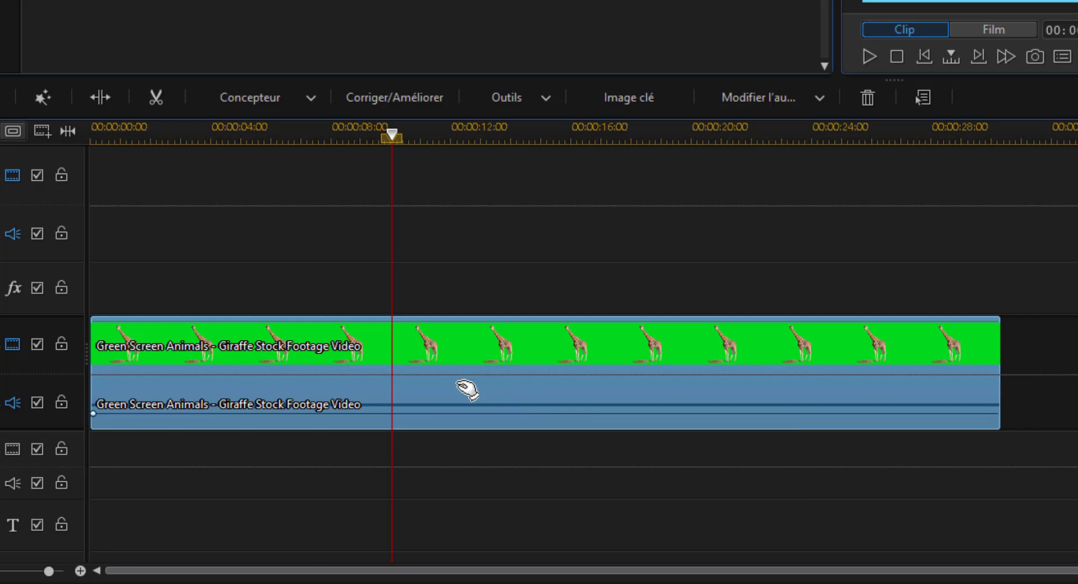
click(449, 353)
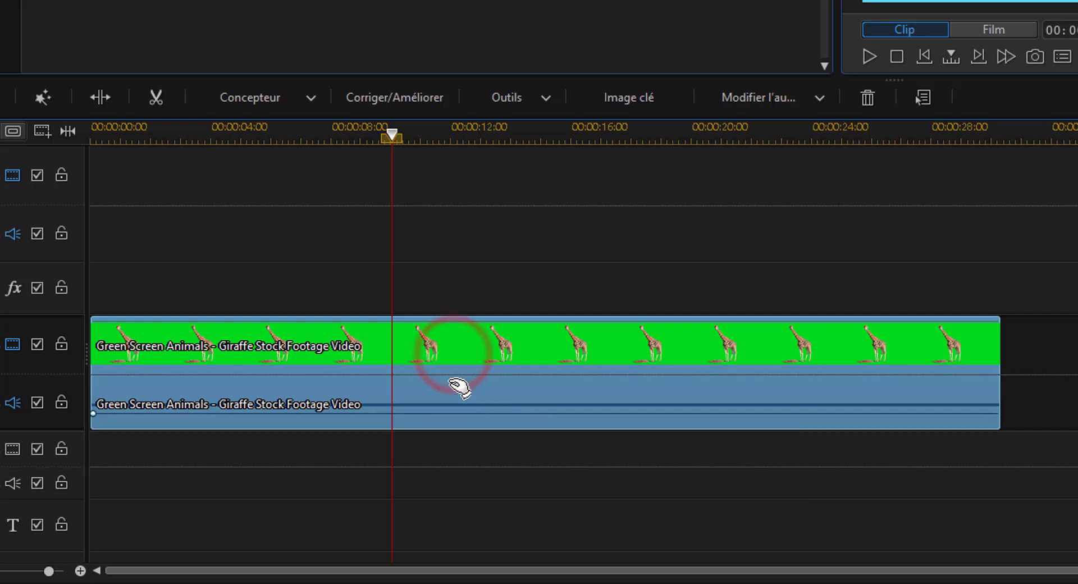
right_click(448, 386)
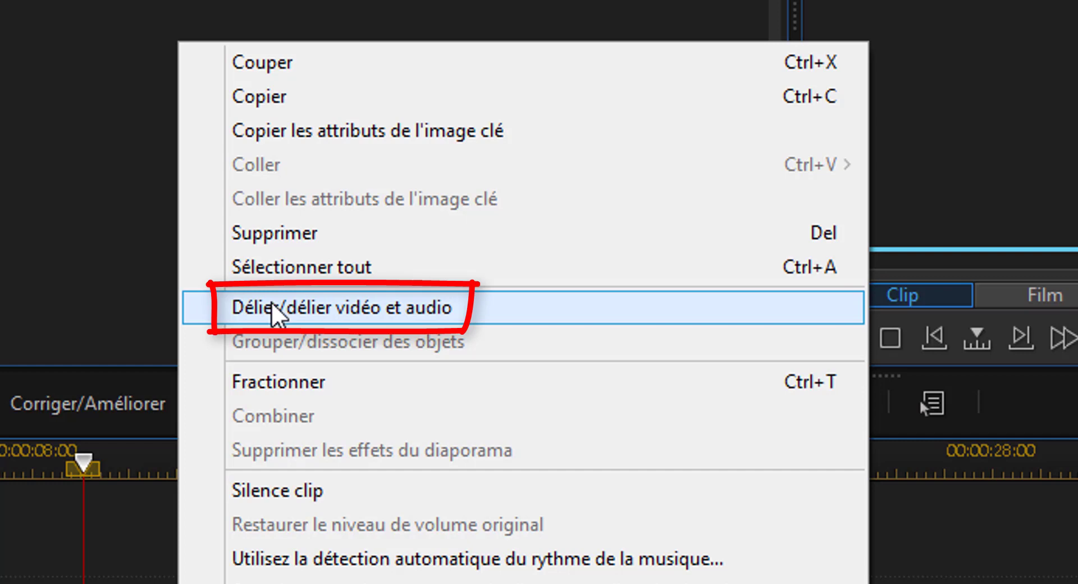
click(272, 306)
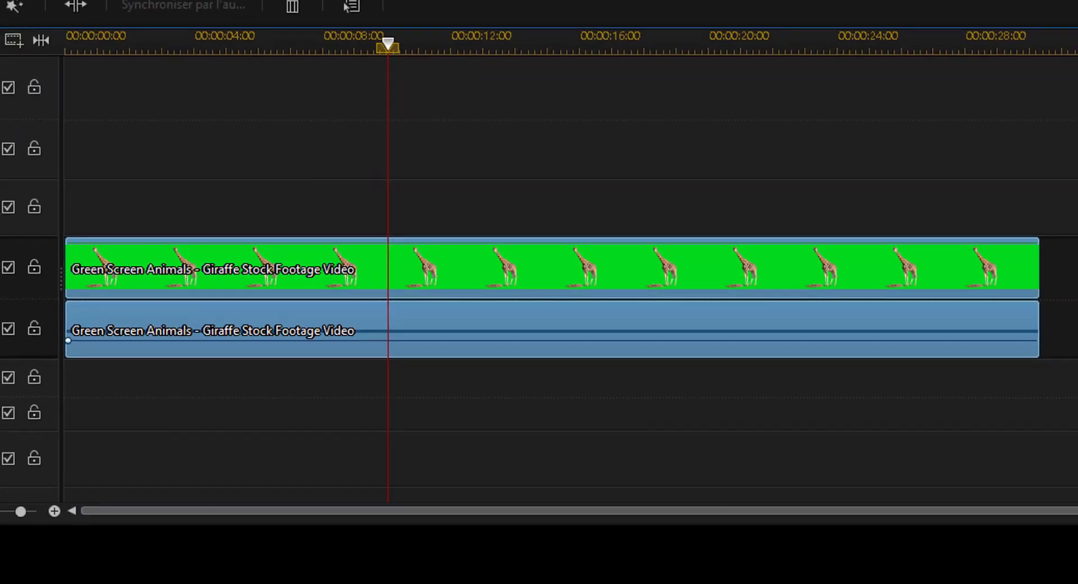
Step: Delete only the giraffe clip's separated audio from audio track 2
click(1073, 328)
click(709, 316)
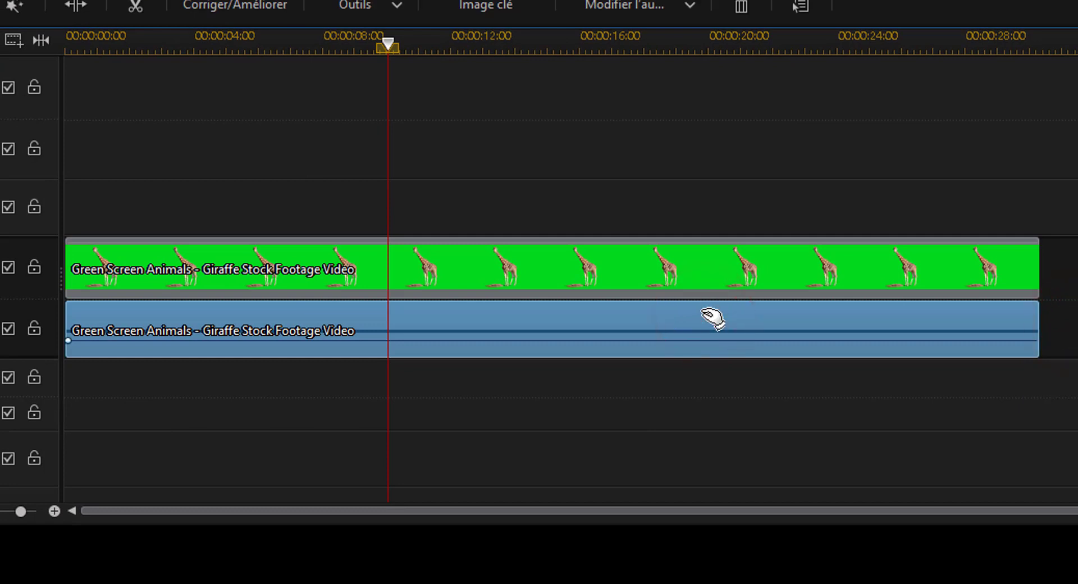
right_click(628, 318)
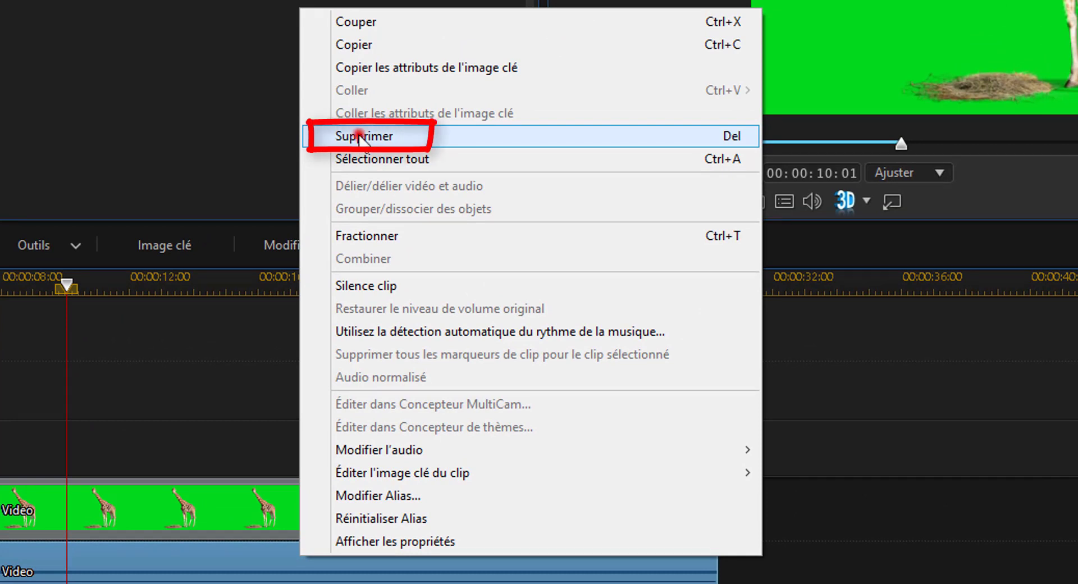
click(359, 136)
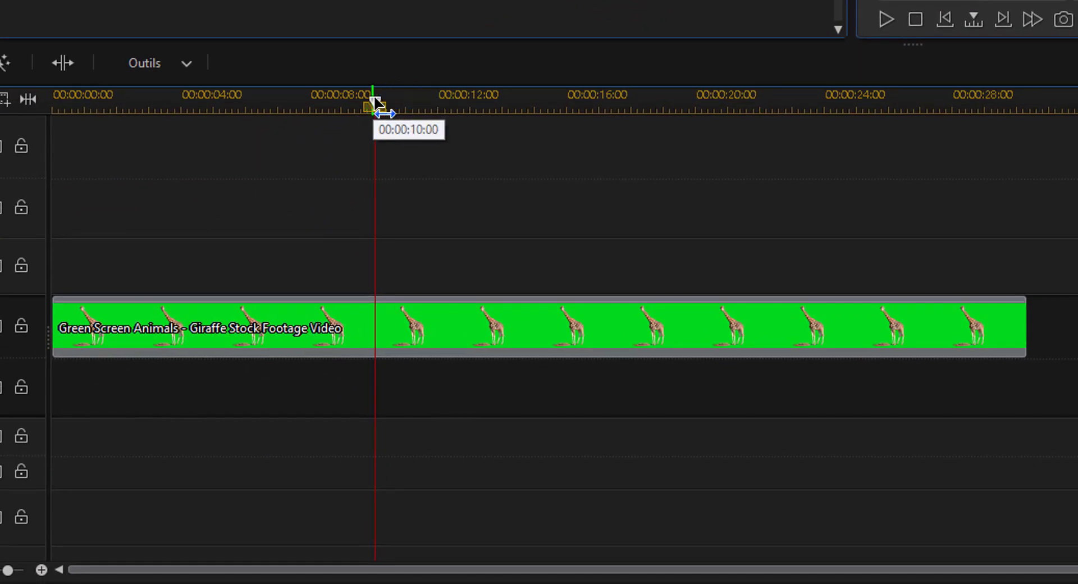
Step: Position the playhead at 00:00:04:00 and open the giraffe clip in the PiP Designer (Concepteur PiP)
drag(375, 103, 590, 103)
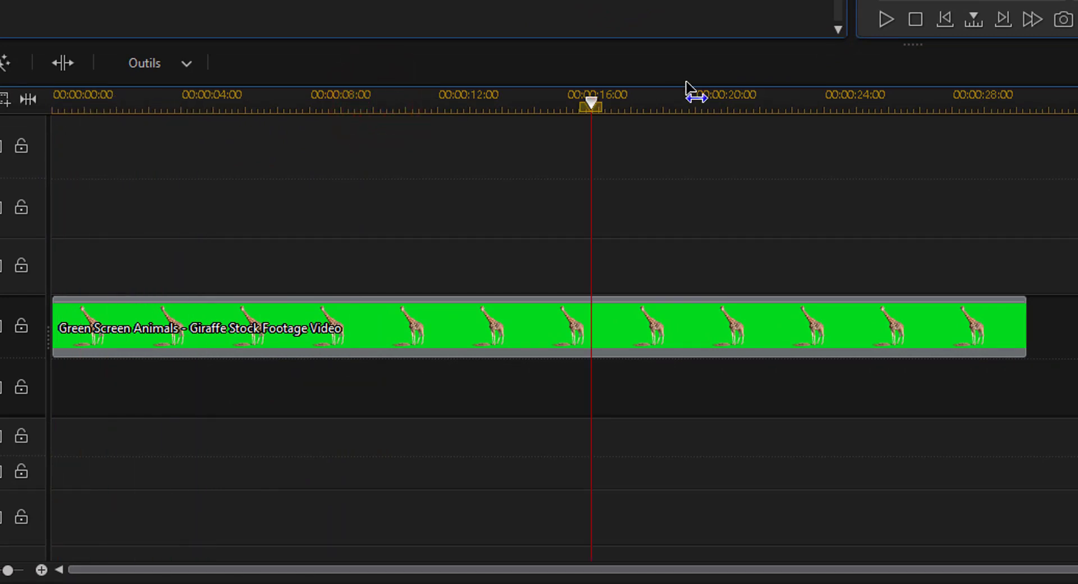
drag(686, 84, 182, 107)
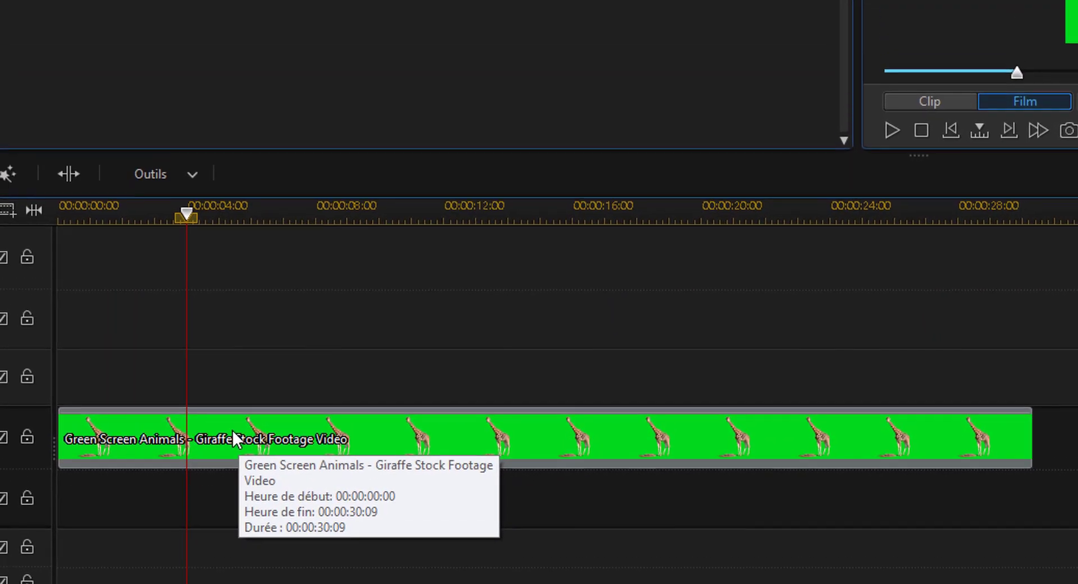
click(230, 327)
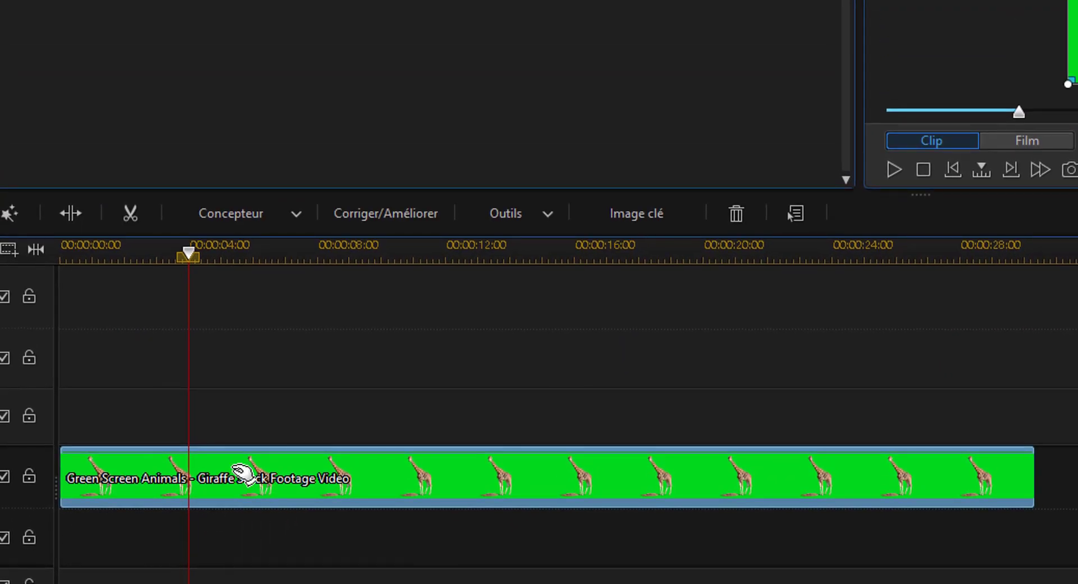
click(300, 212)
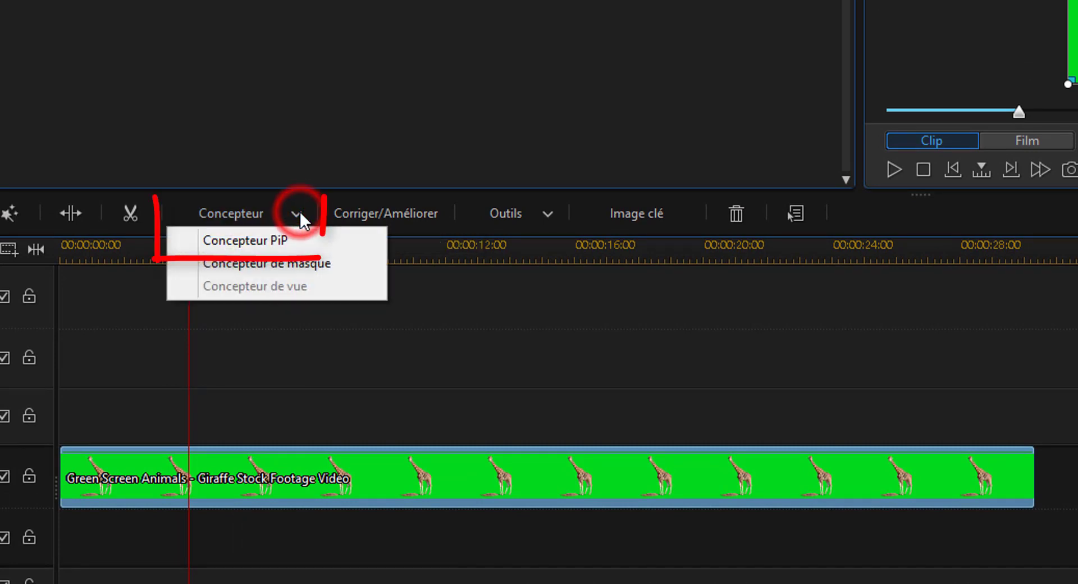
click(247, 240)
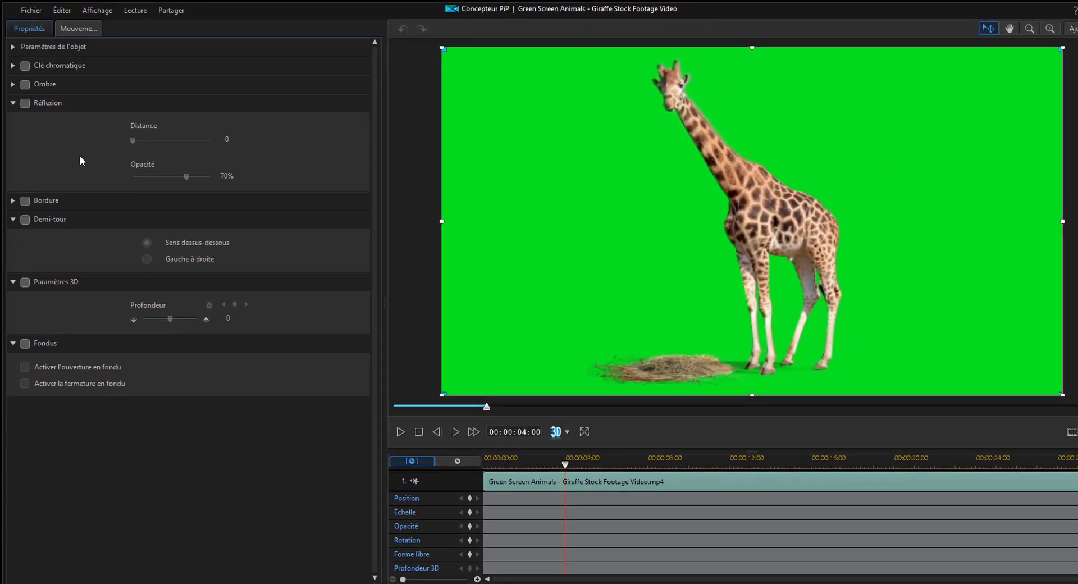
Step: Enable the chroma key (Clé chromatique) for the giraffe clip and collapse its settings
click(13, 103)
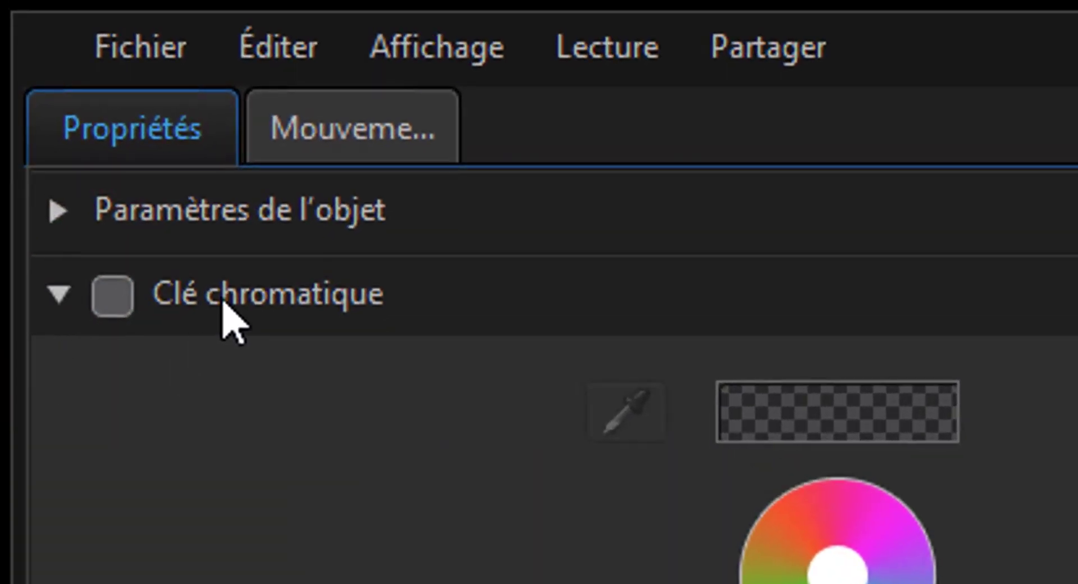
click(113, 303)
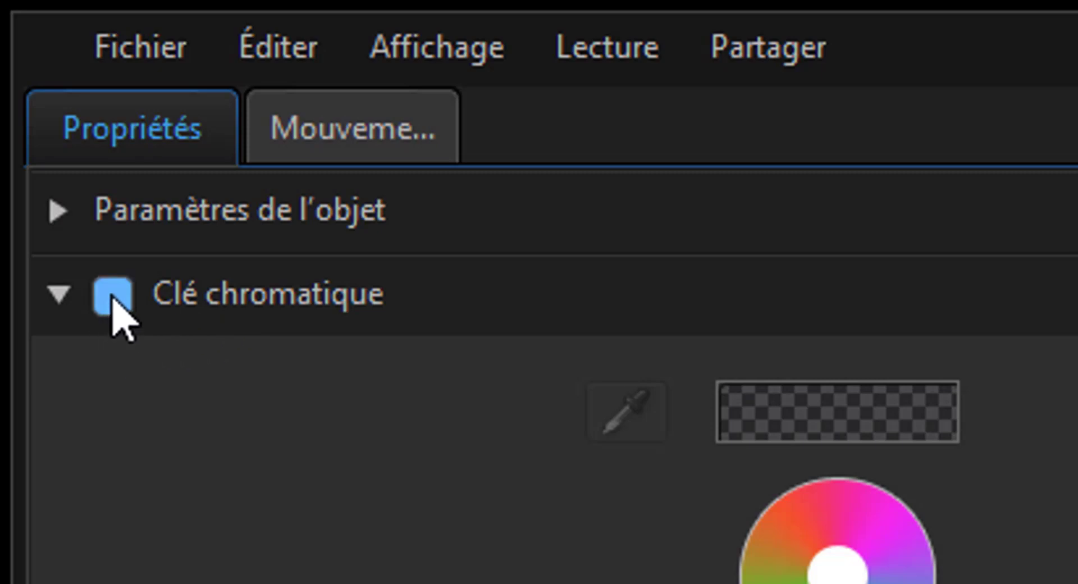
click(148, 297)
click(106, 293)
click(115, 306)
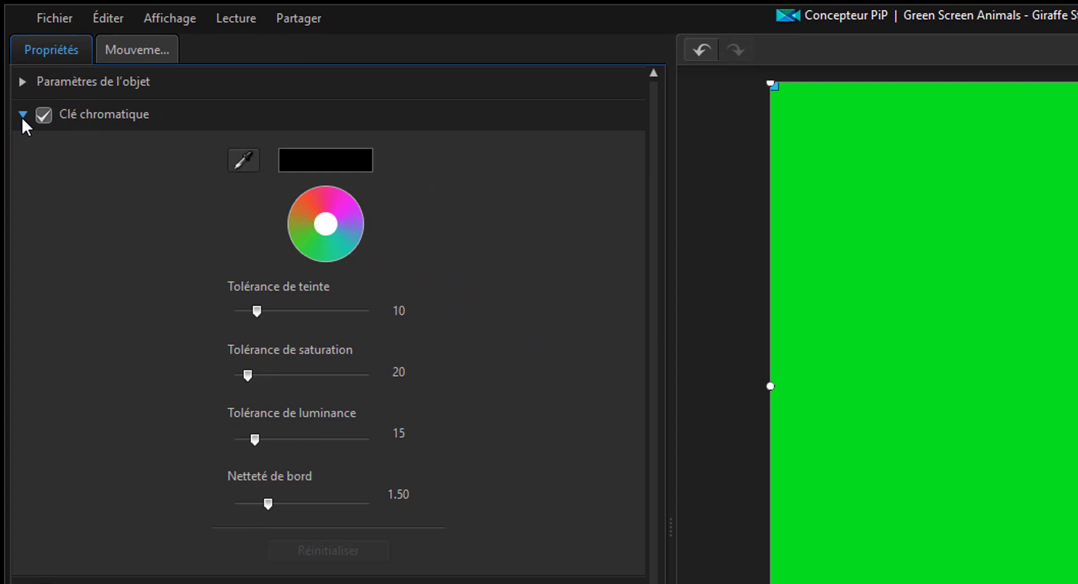
click(22, 116)
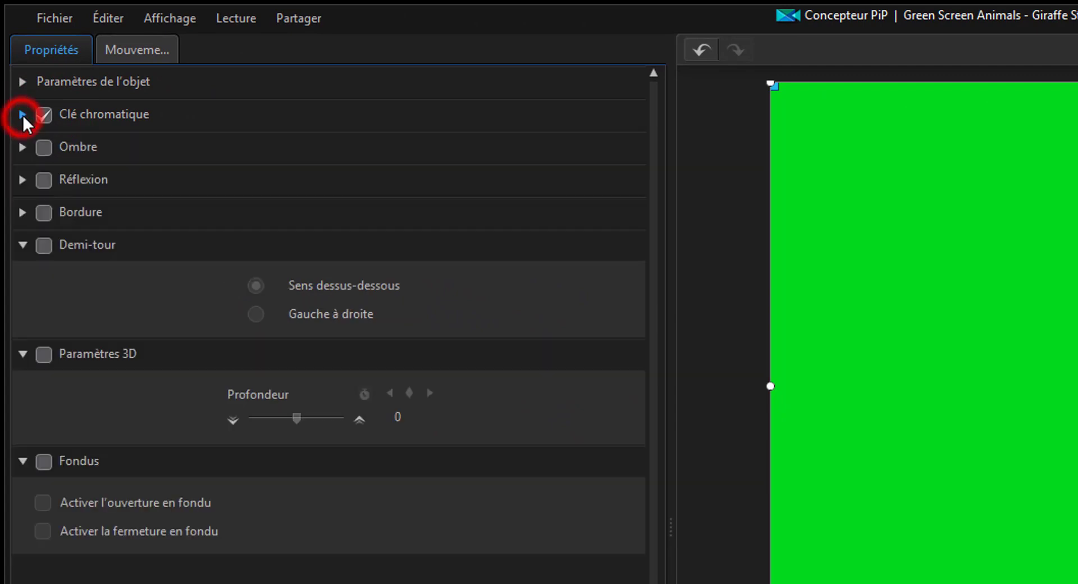
Step: Expand the chroma key settings and sample the green background beside the giraffe as the key colour
click(23, 114)
click(22, 115)
click(23, 115)
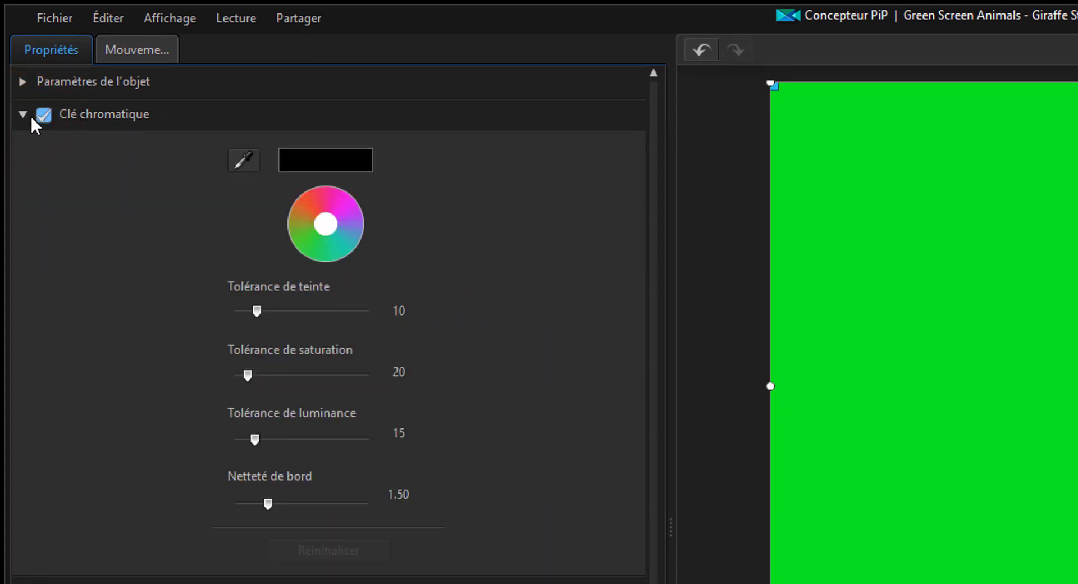
click(23, 115)
click(22, 115)
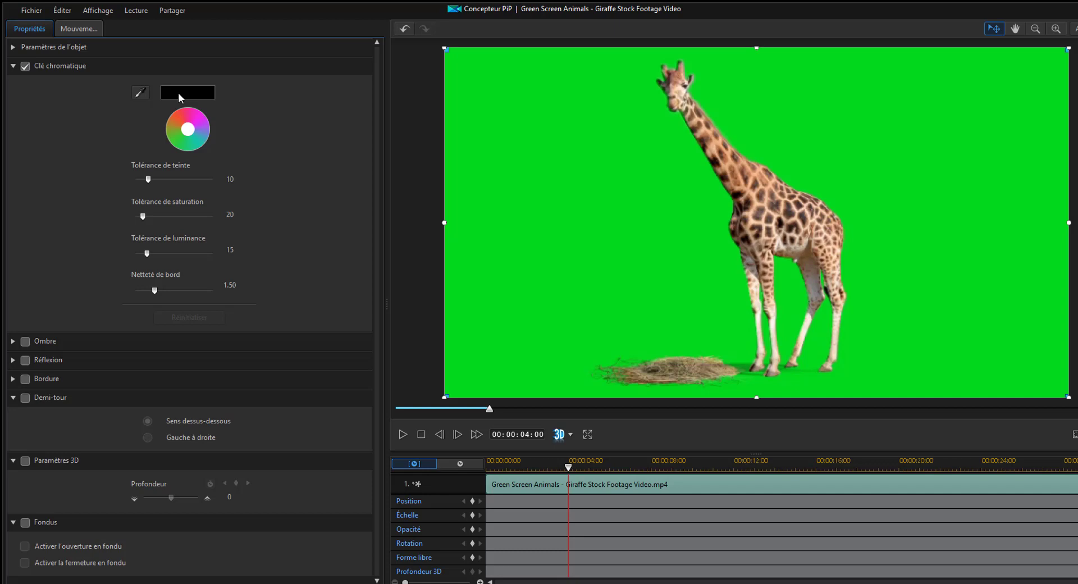
click(141, 93)
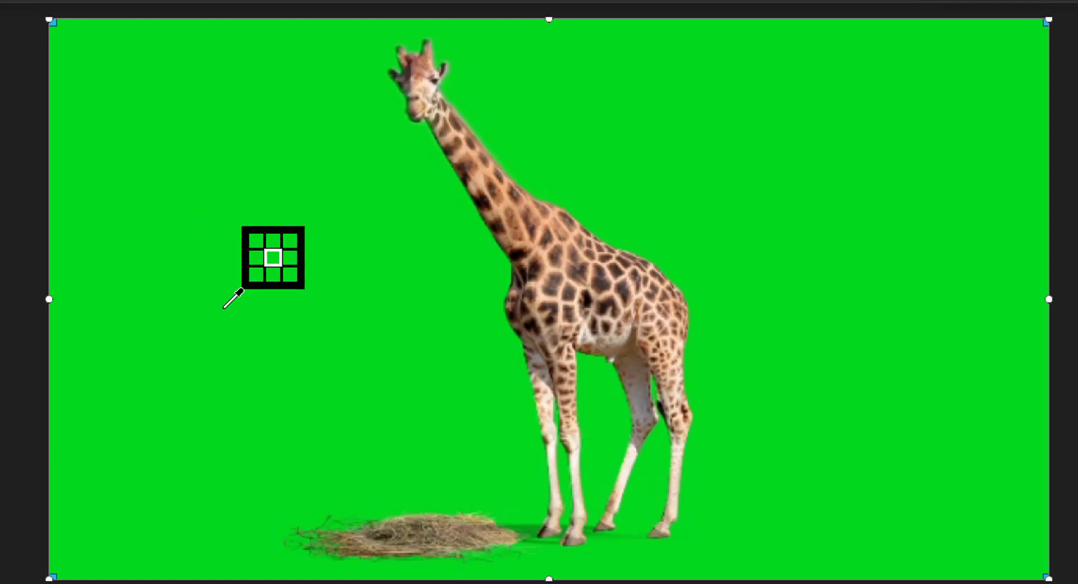
click(223, 307)
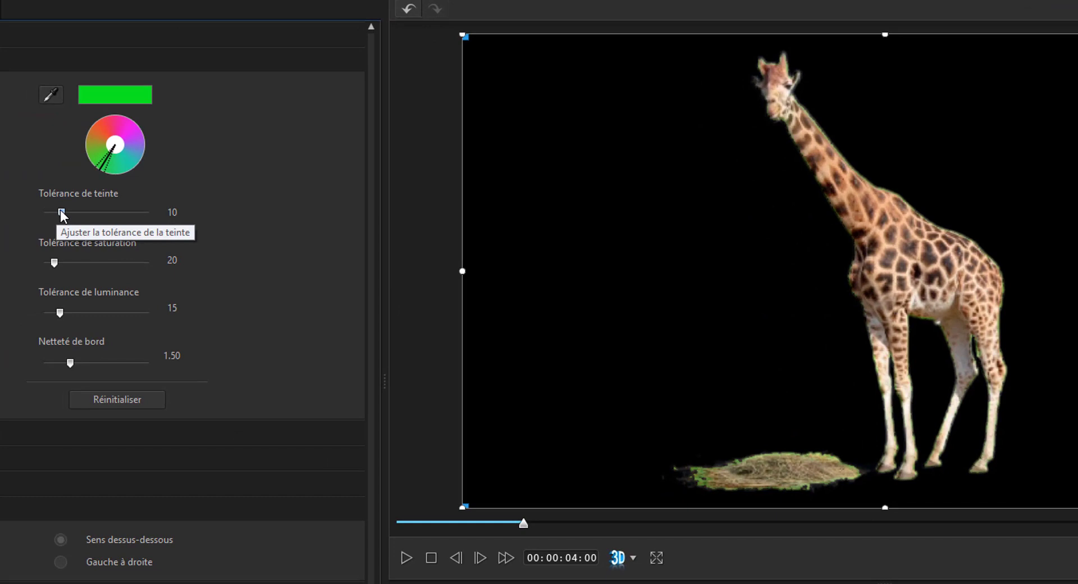
Step: Set the chroma key's hue tolerance to 6, saturation tolerance to 159, luminance tolerance to 79 and edge sharpness (Netteté de bord) to 4.23
mouse_move(62, 214)
mouse_down()
mouse_move(120, 217)
mouse_move(54, 212)
mouse_up()
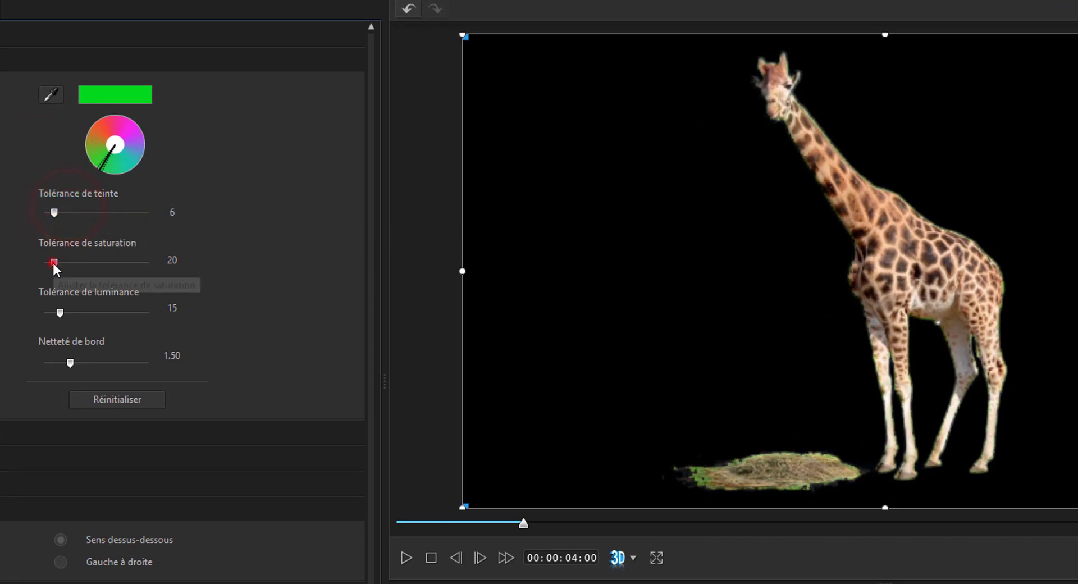
drag(58, 264, 127, 264)
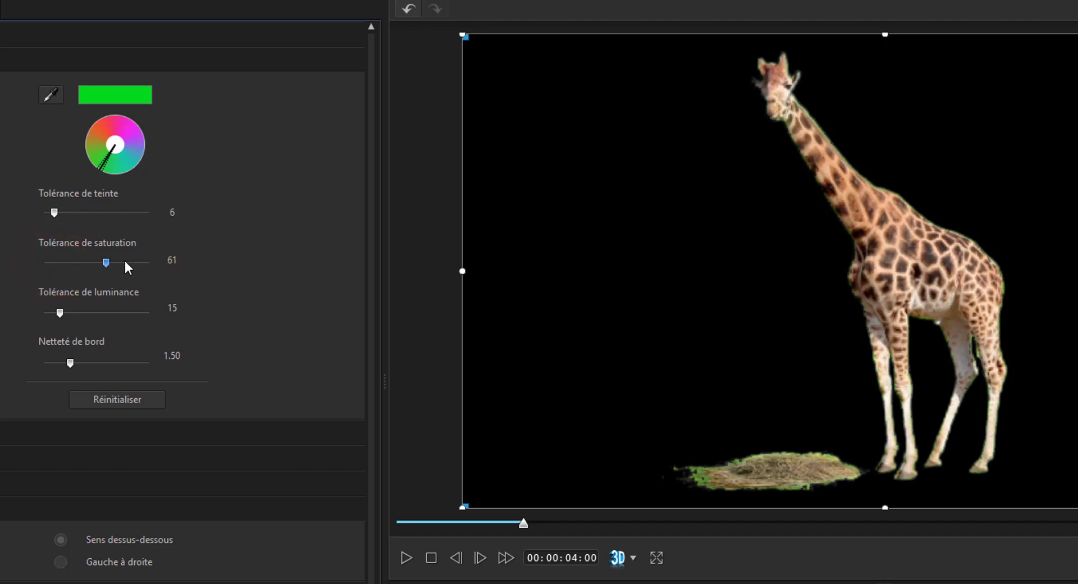
mouse_move(60, 312)
mouse_down()
mouse_move(163, 310)
mouse_move(94, 332)
mouse_move(106, 369)
mouse_move(151, 367)
mouse_move(109, 372)
mouse_move(119, 365)
mouse_up()
drag(94, 313, 125, 314)
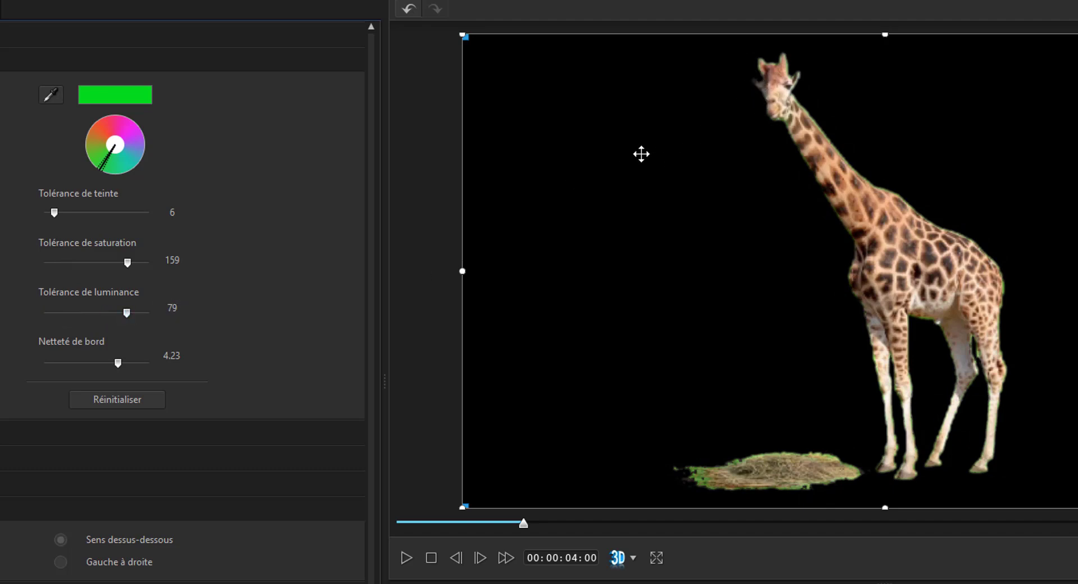
Step: Set the chroma key's luminance tolerance to 0, saturation tolerance to 30 and hue tolerance to 26
drag(128, 317, 41, 314)
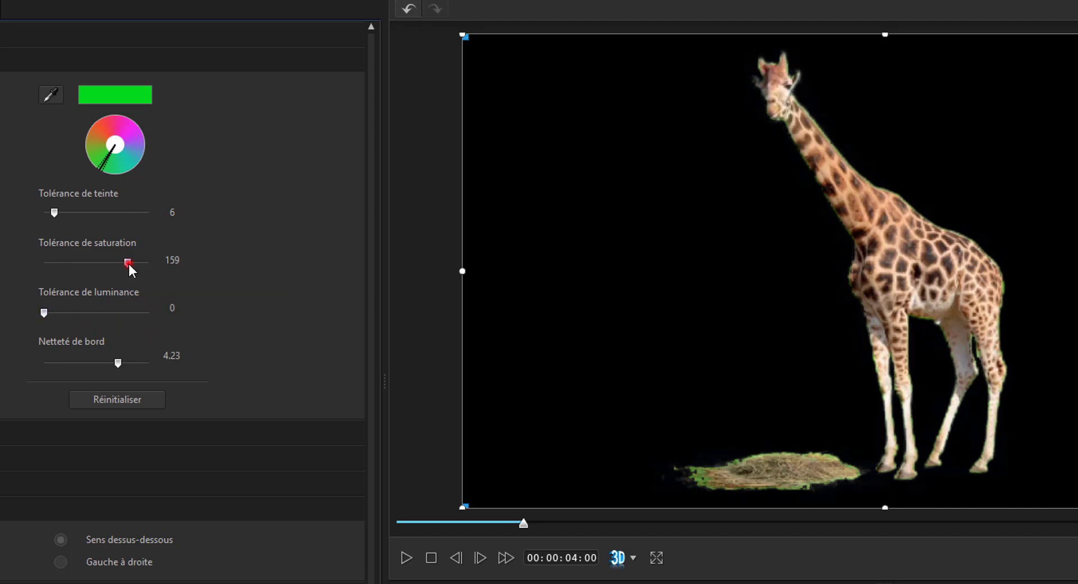
drag(128, 263, 61, 275)
mouse_move(54, 212)
mouse_down()
mouse_move(82, 225)
mouse_move(135, 221)
mouse_move(67, 229)
mouse_up()
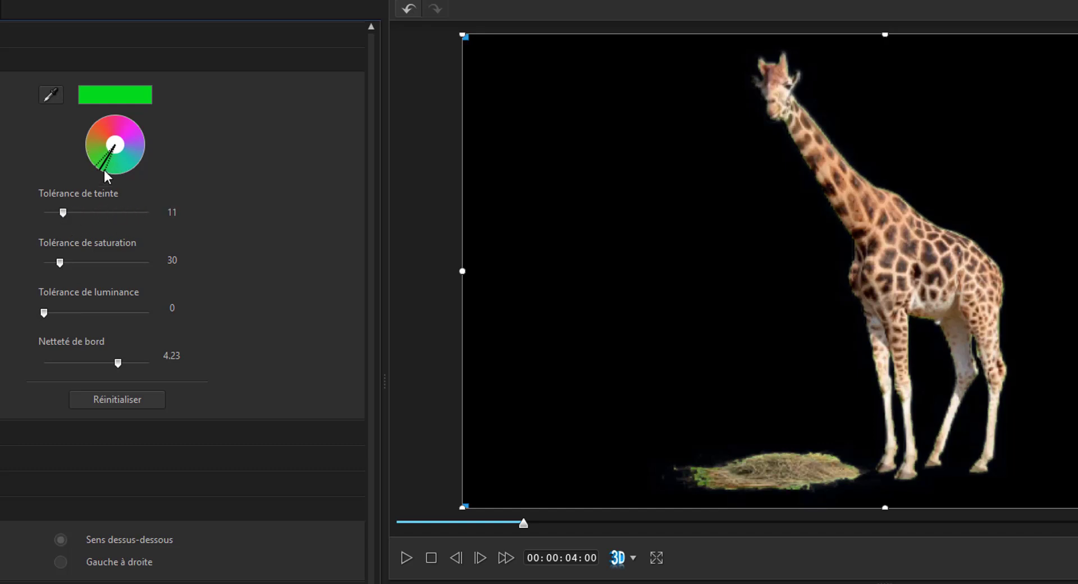
drag(63, 213, 101, 218)
scroll(100, 218, down, 5)
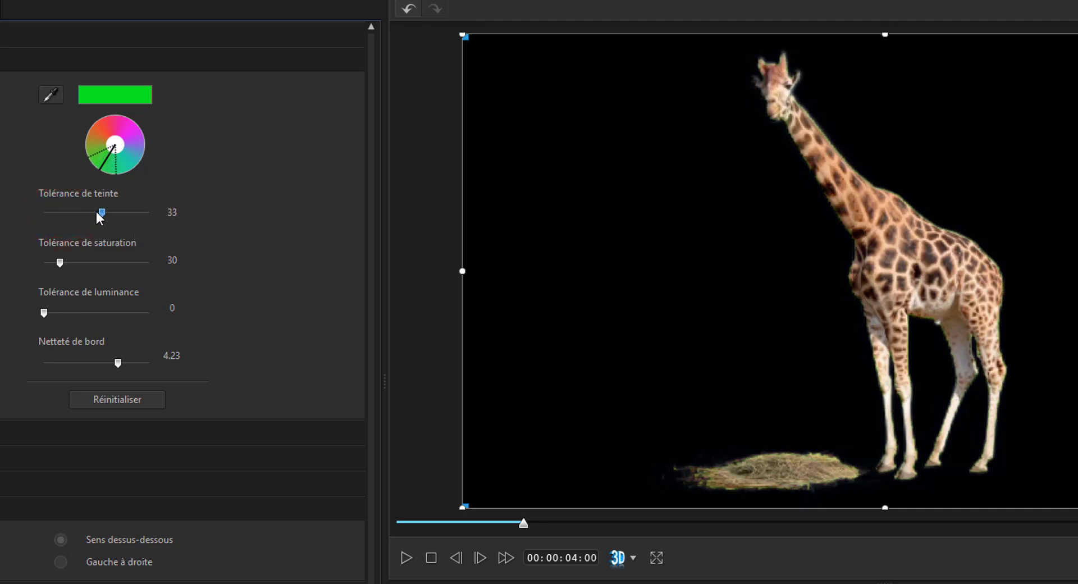
scroll(100, 218, up, 2)
scroll(84, 218, up, 3)
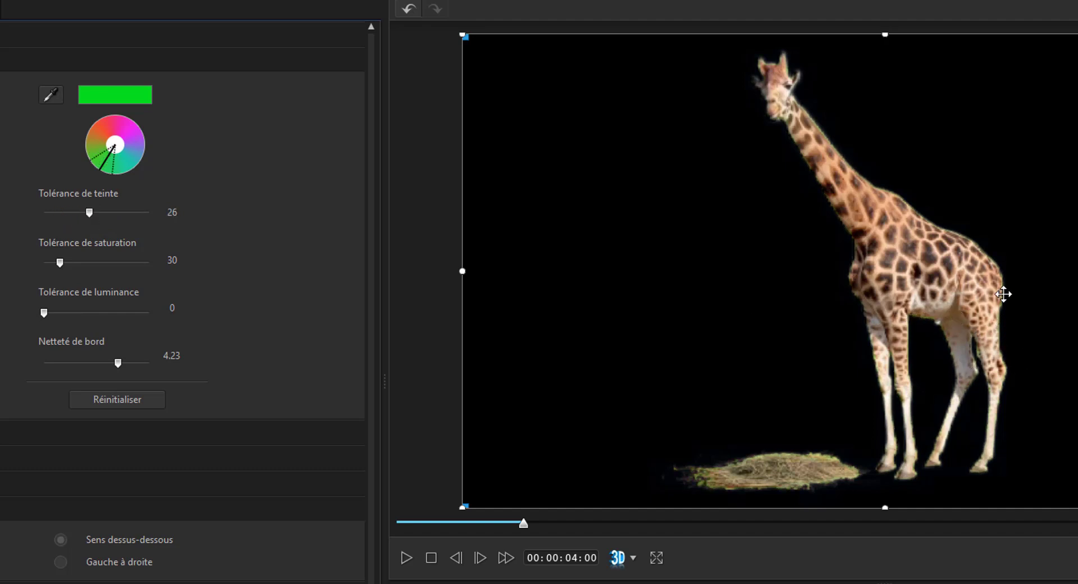
Step: Fine-tune the chroma key to a hue tolerance of 17 and an edge sharpness of 3.32, and apply the PiP settings
mouse_move(81, 216)
mouse_down()
mouse_move(43, 219)
mouse_move(106, 229)
mouse_move(80, 232)
mouse_up()
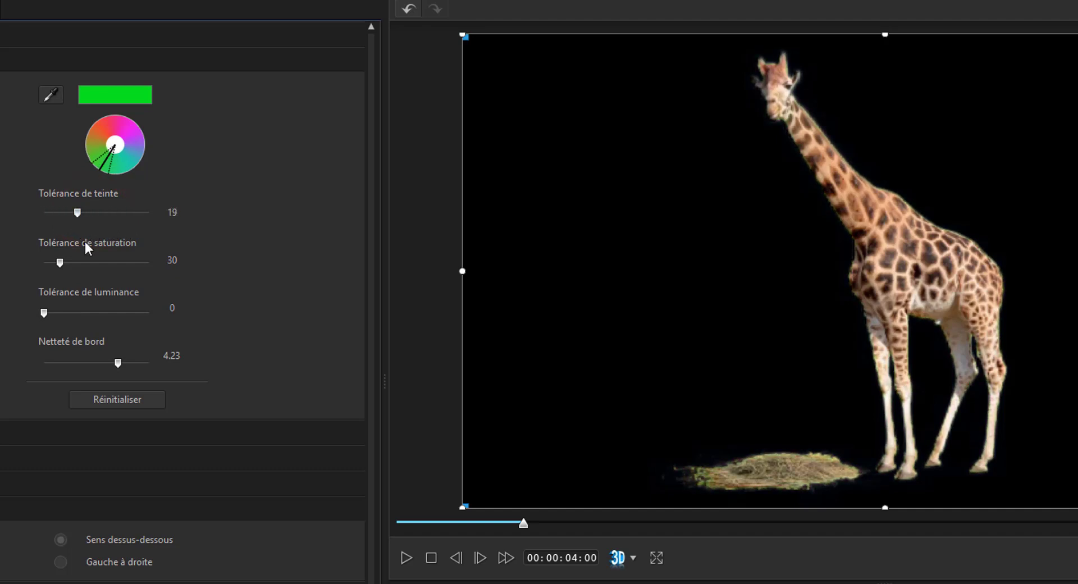
drag(120, 364, 111, 363)
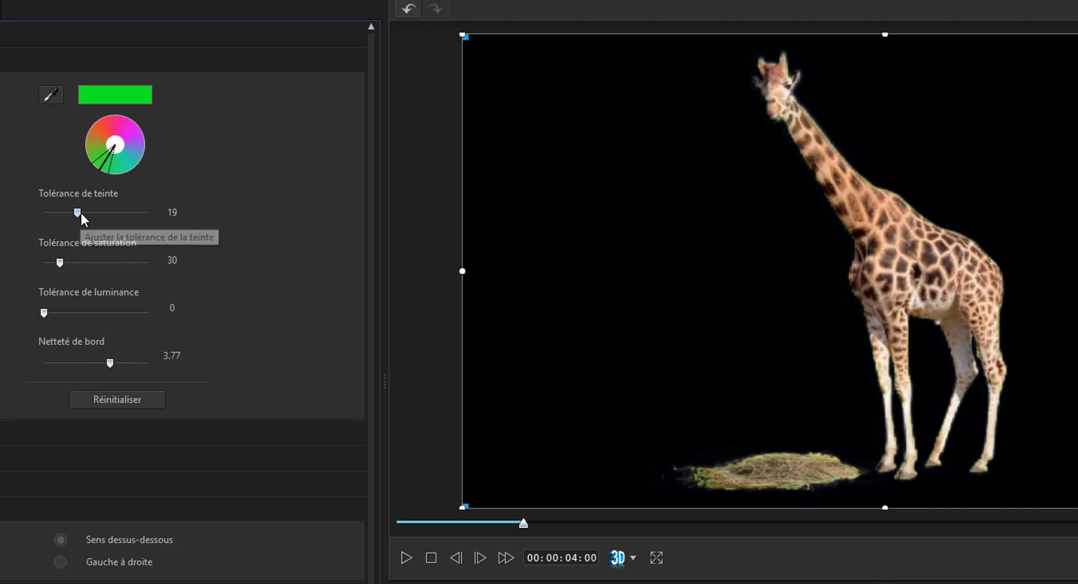
mouse_move(81, 219)
mouse_down()
mouse_move(101, 217)
mouse_move(69, 221)
mouse_move(94, 226)
mouse_move(80, 235)
mouse_up()
mouse_move(110, 363)
mouse_down()
mouse_move(135, 367)
mouse_move(104, 367)
mouse_up()
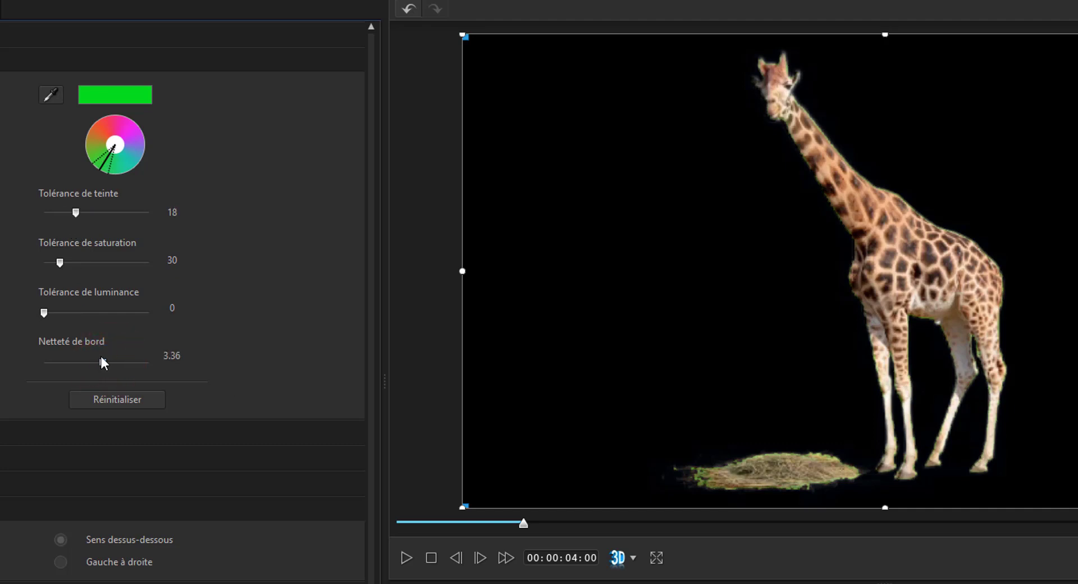
drag(77, 217, 74, 218)
click(105, 363)
mouse_move(106, 368)
mouse_down()
mouse_move(84, 369)
mouse_move(103, 370)
mouse_up()
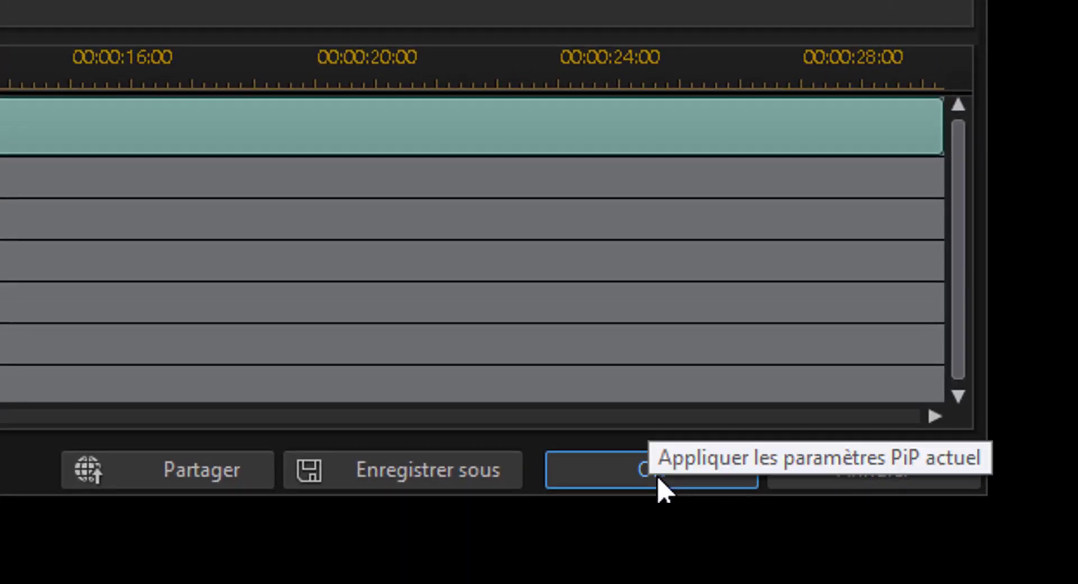
click(659, 478)
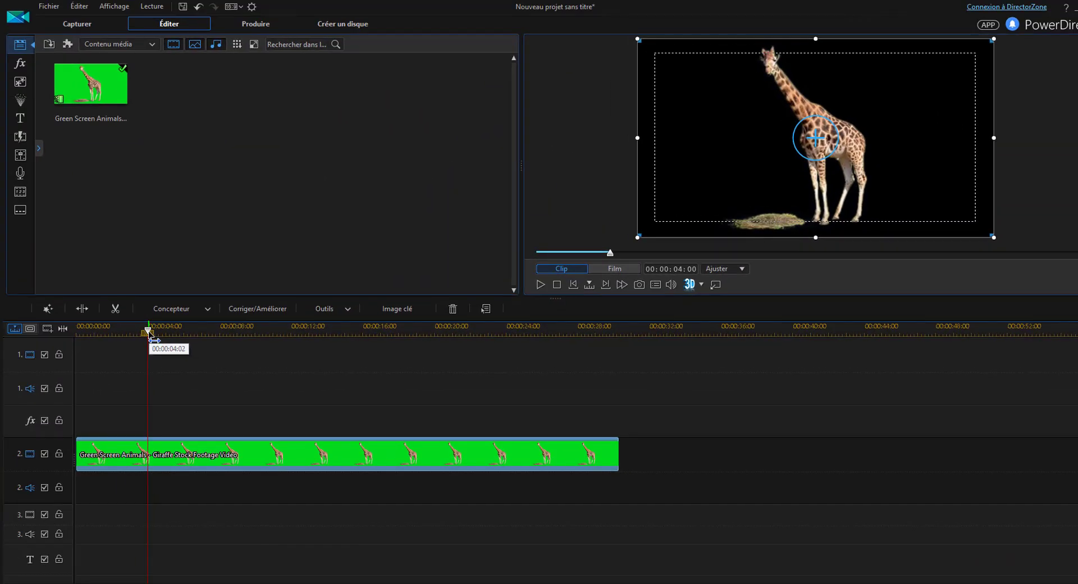
Step: Enlarge the preview area and import ciel nuage soleil (14).jpg, ciel nuage soleil (21e).png and nature paysage (45).png from the PROJET TEST IMAGES folder
click(149, 331)
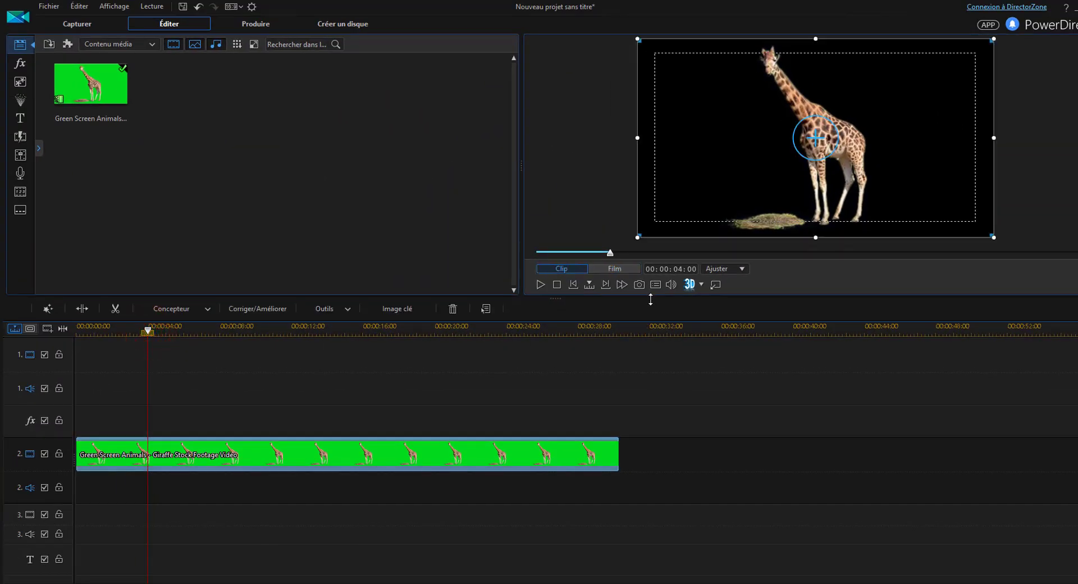
drag(648, 297, 645, 332)
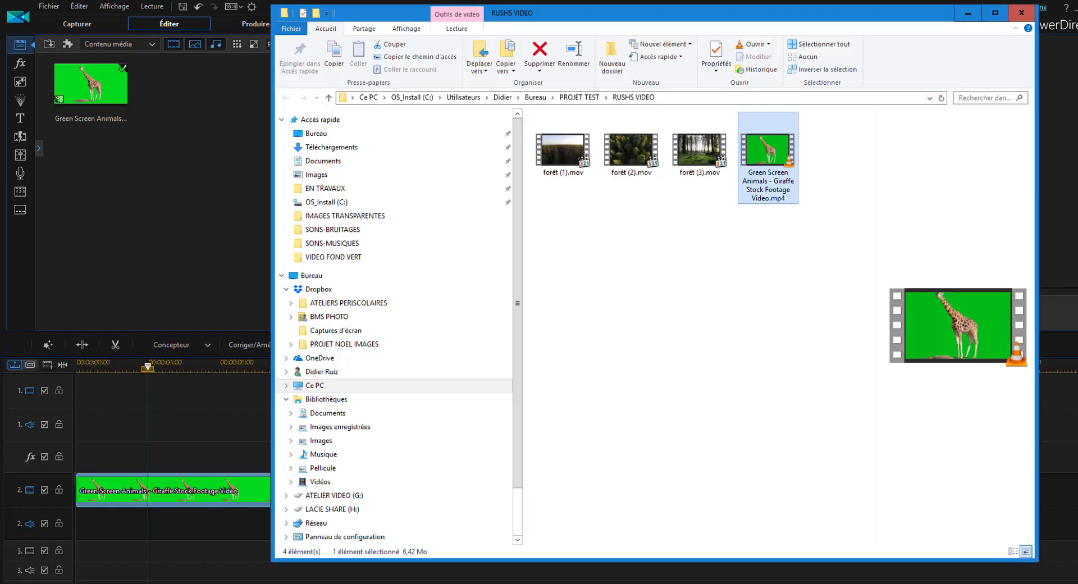
click(578, 97)
double_click(566, 129)
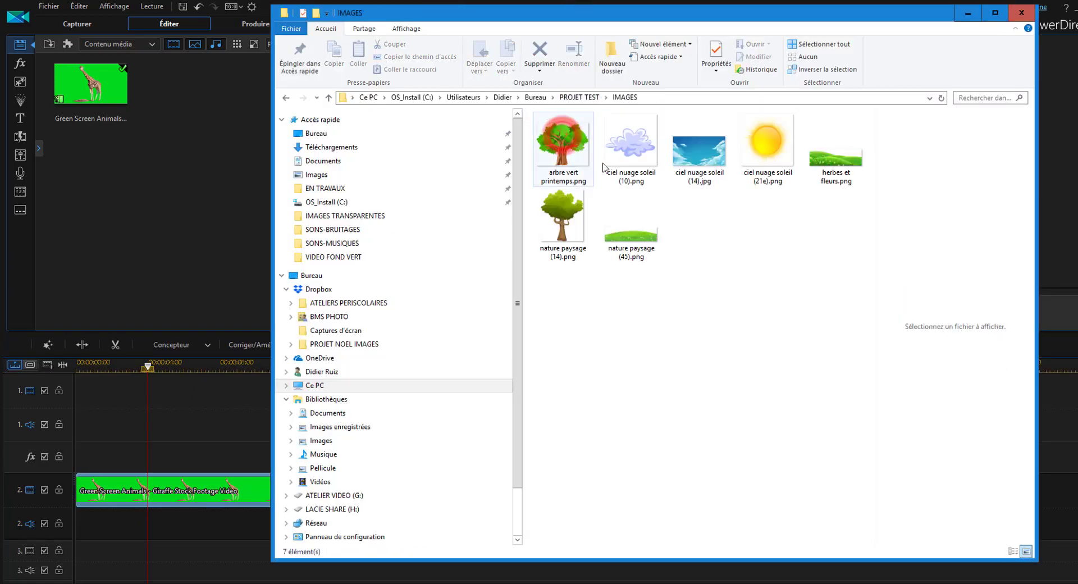
click(698, 151)
click(638, 233)
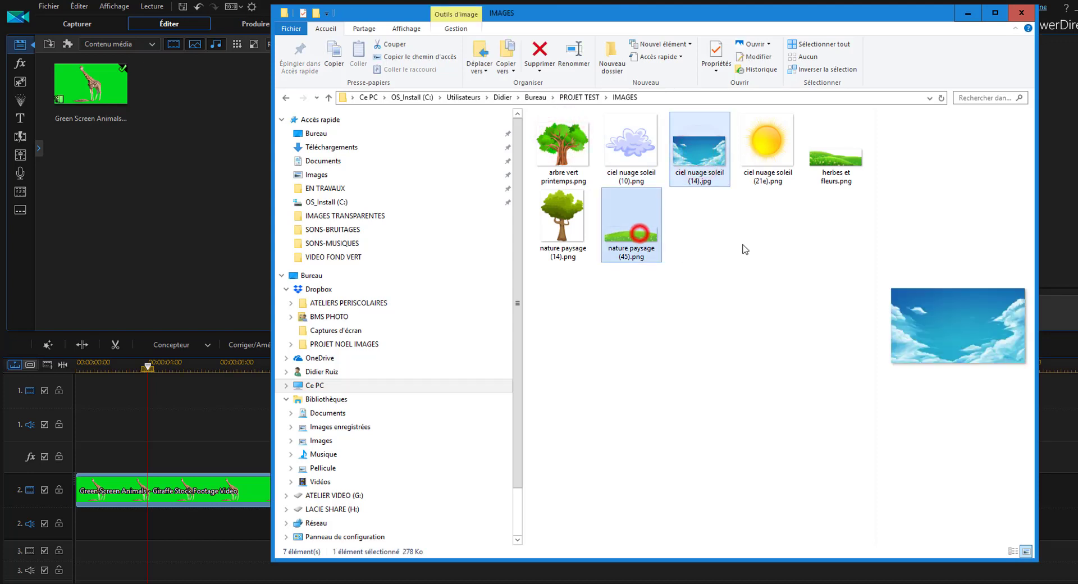
ctrl+click(699, 150)
ctrl+click(774, 143)
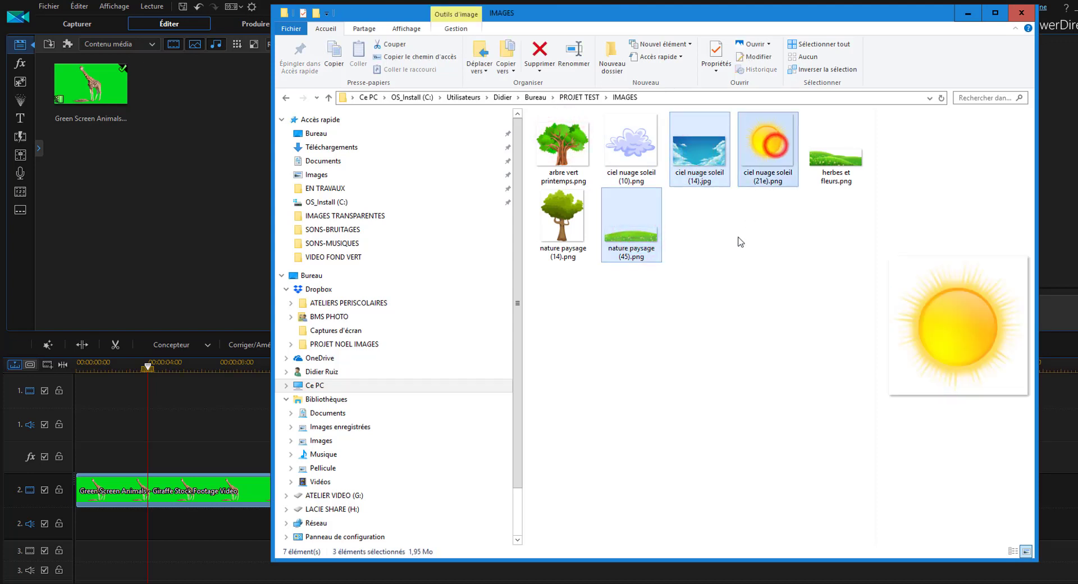
drag(699, 150, 177, 220)
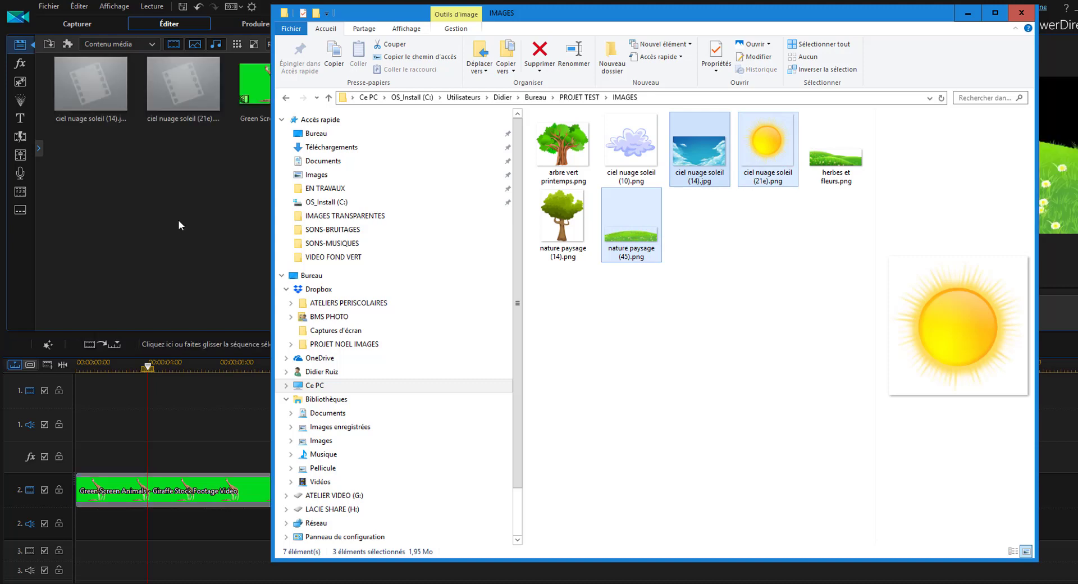
click(177, 221)
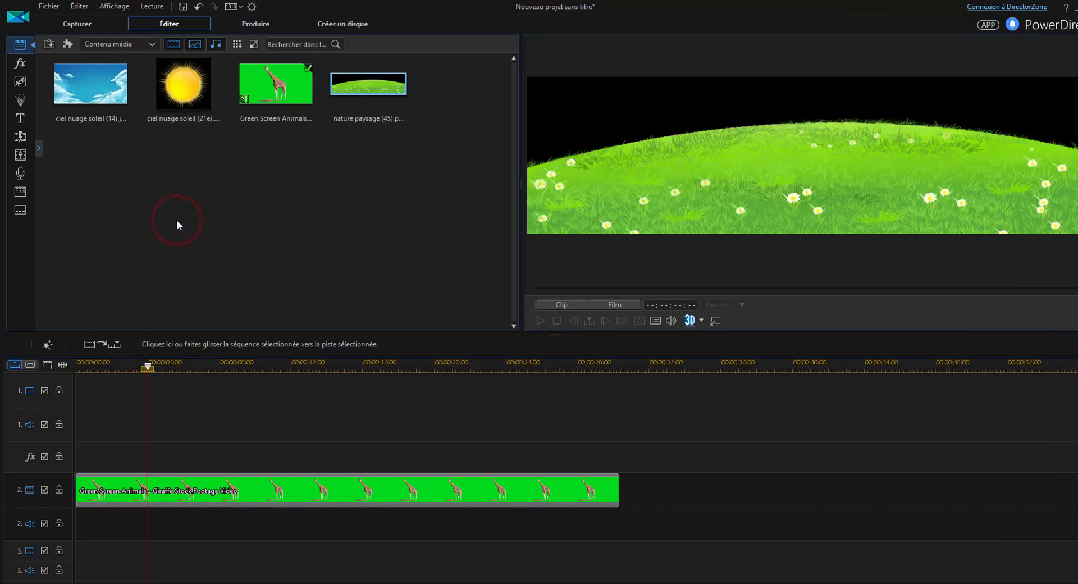
Step: Place the sky image on track 1 and the grass image on track 3, extending both to the end of the giraffe clip
drag(78, 93, 84, 396)
drag(169, 394, 618, 397)
click(229, 365)
drag(360, 87, 85, 552)
drag(168, 552, 619, 552)
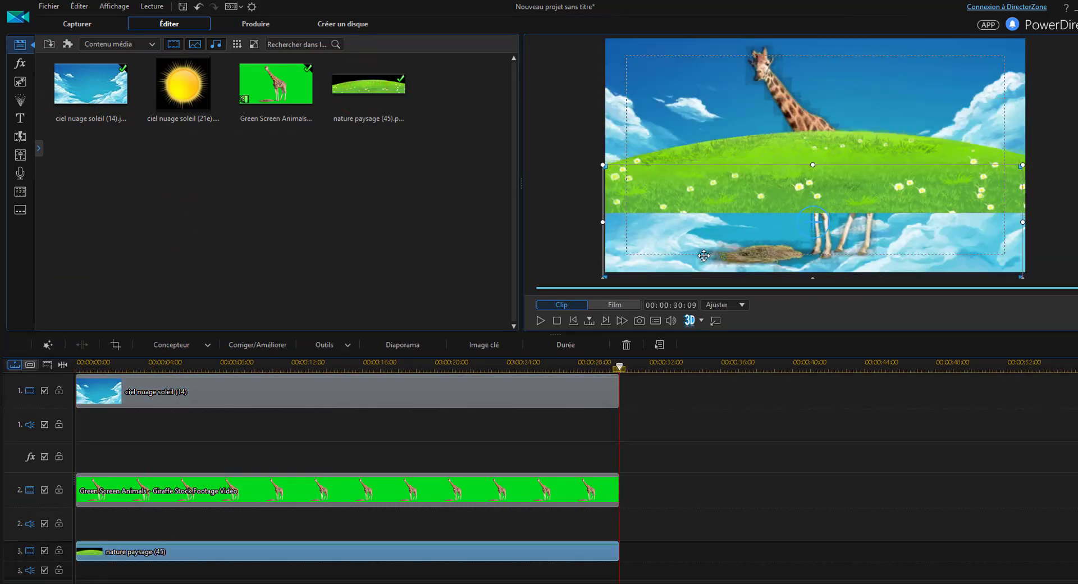
Step: Lower and widen the grass image to fill the bottom of the frame, and move its track above the giraffe's track in the timeline
drag(702, 251, 702, 257)
drag(601, 229, 589, 229)
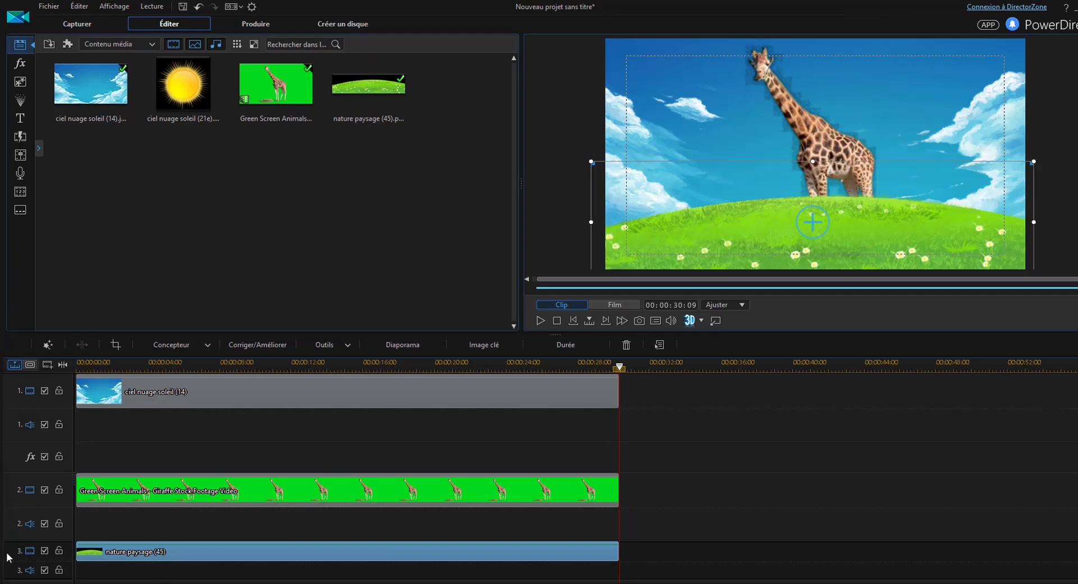
drag(8, 557, 10, 488)
Step: Set the preview quality (Qualité d'aperçu) to Full HD resolution in the display preferences
click(252, 6)
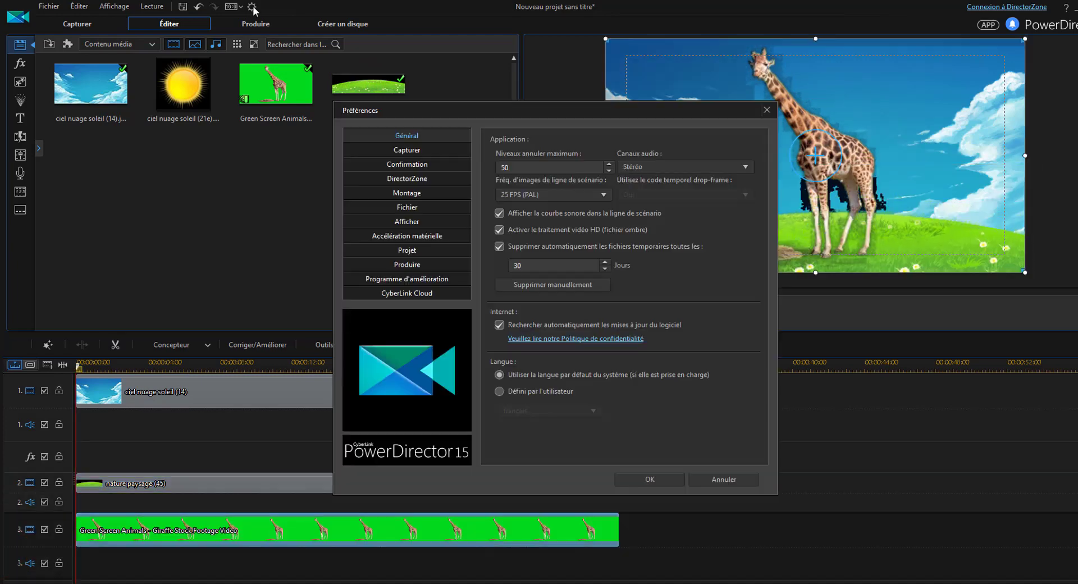
click(407, 222)
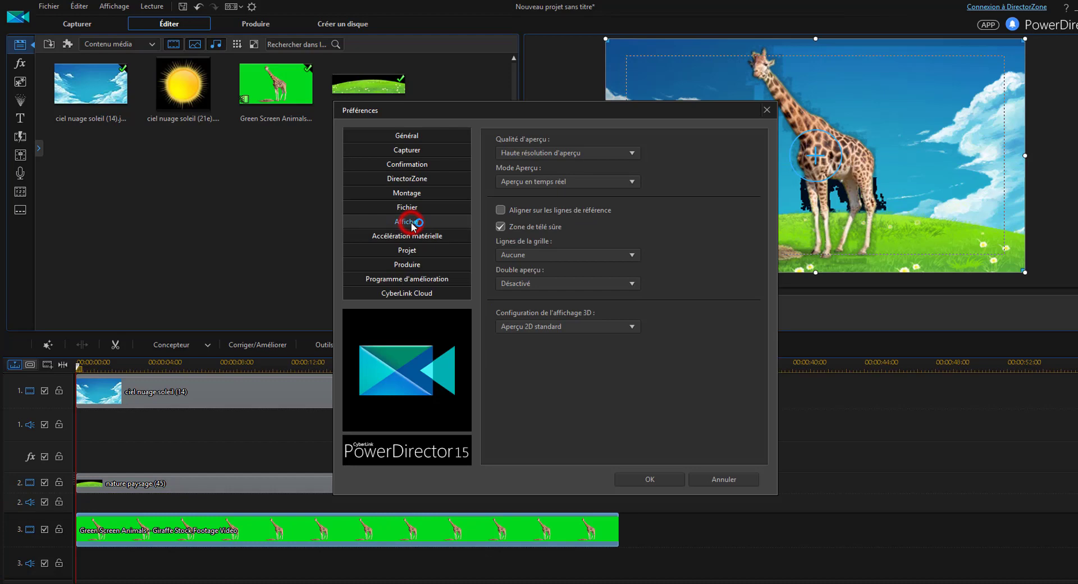
click(563, 152)
click(563, 165)
key(Return)
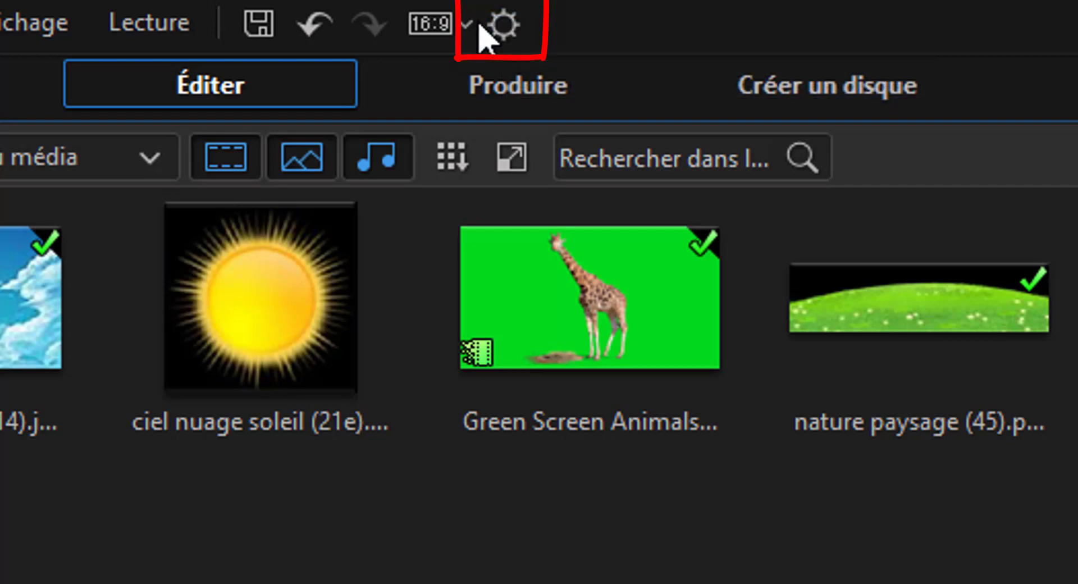
click(504, 25)
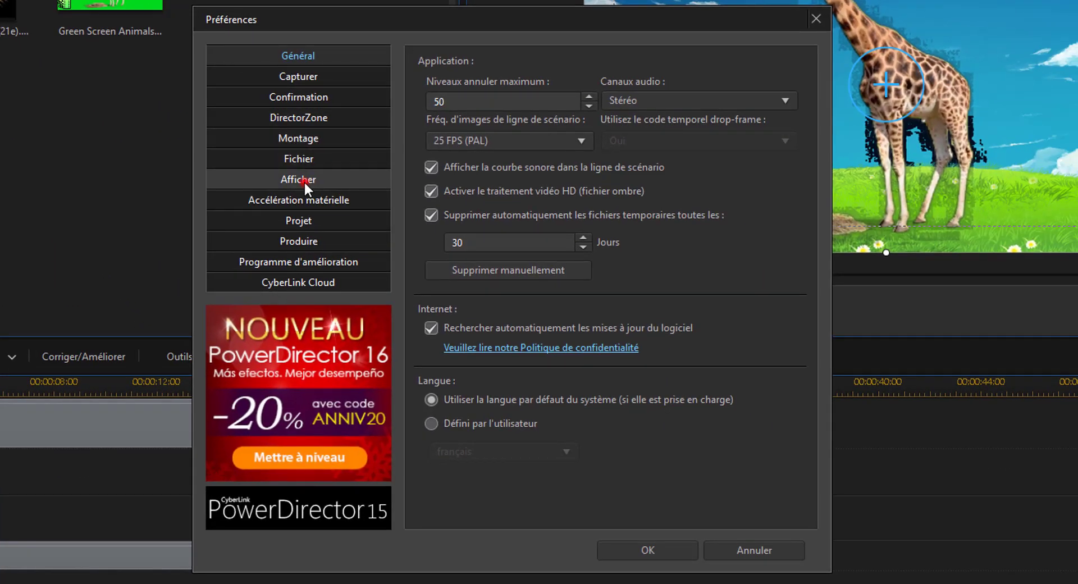
click(305, 180)
click(485, 82)
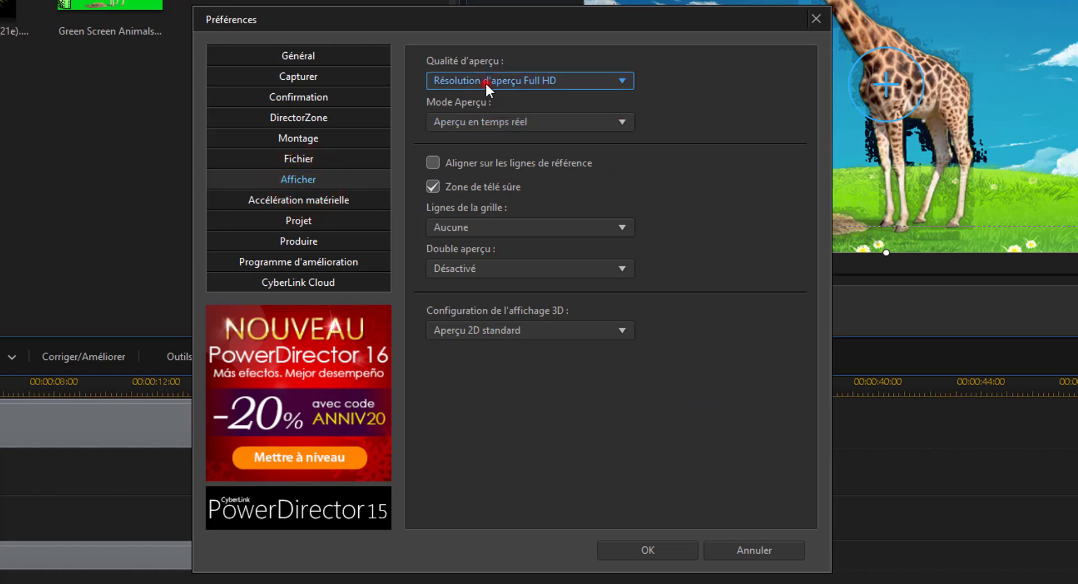
click(487, 91)
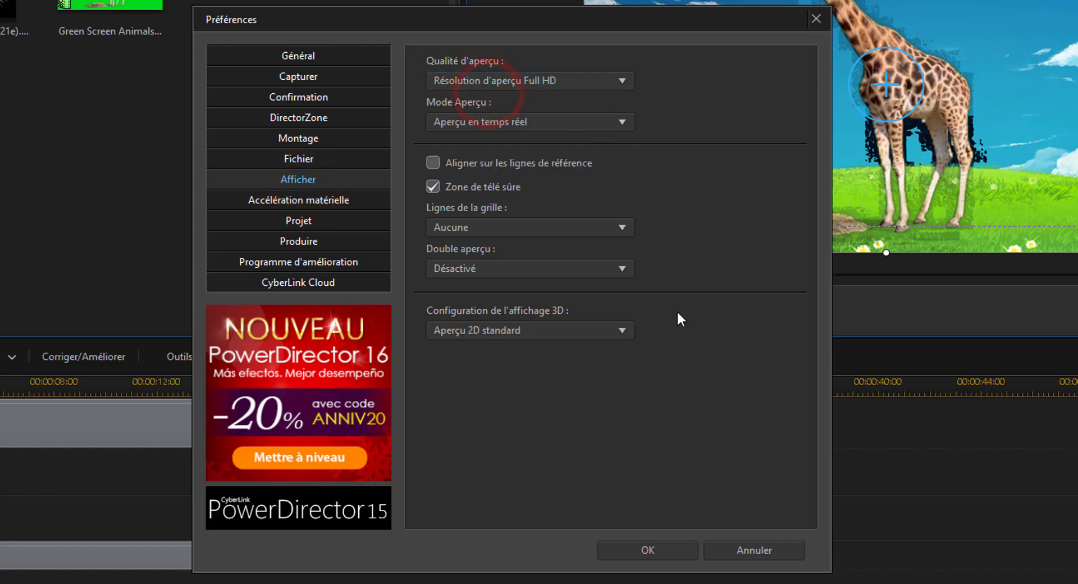
click(646, 550)
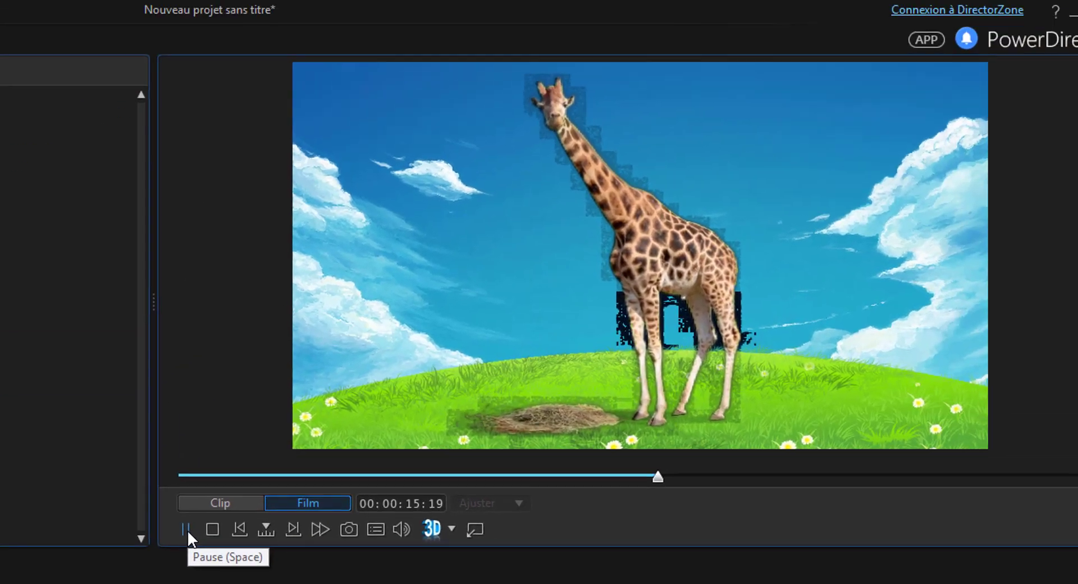
Step: Reopen the giraffe clip in the PiP Designer and set hue tolerance to 40, saturation tolerance to 130 and luminance tolerance to 12
click(490, 321)
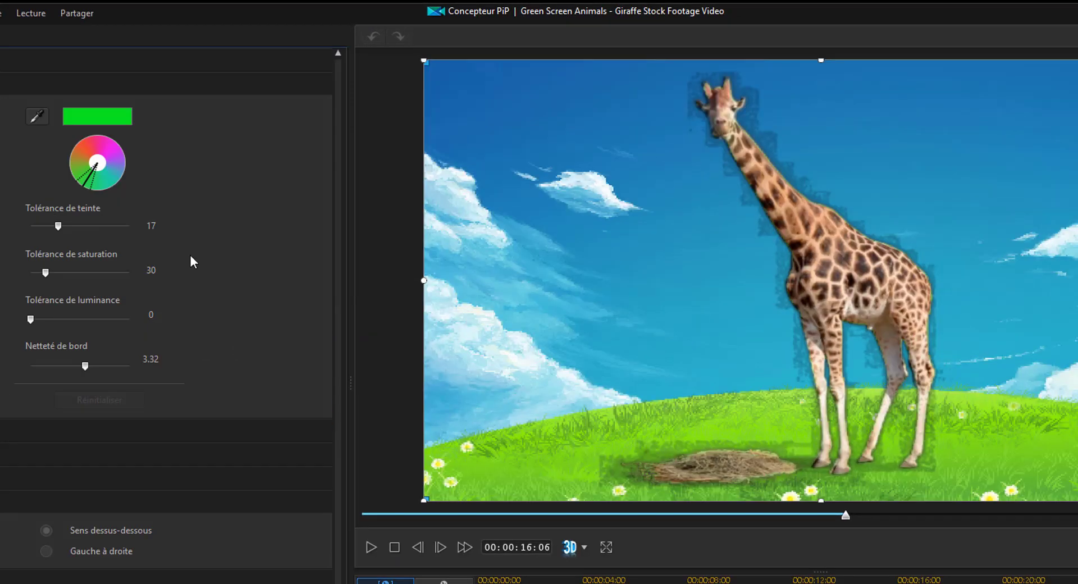
drag(61, 224, 101, 235)
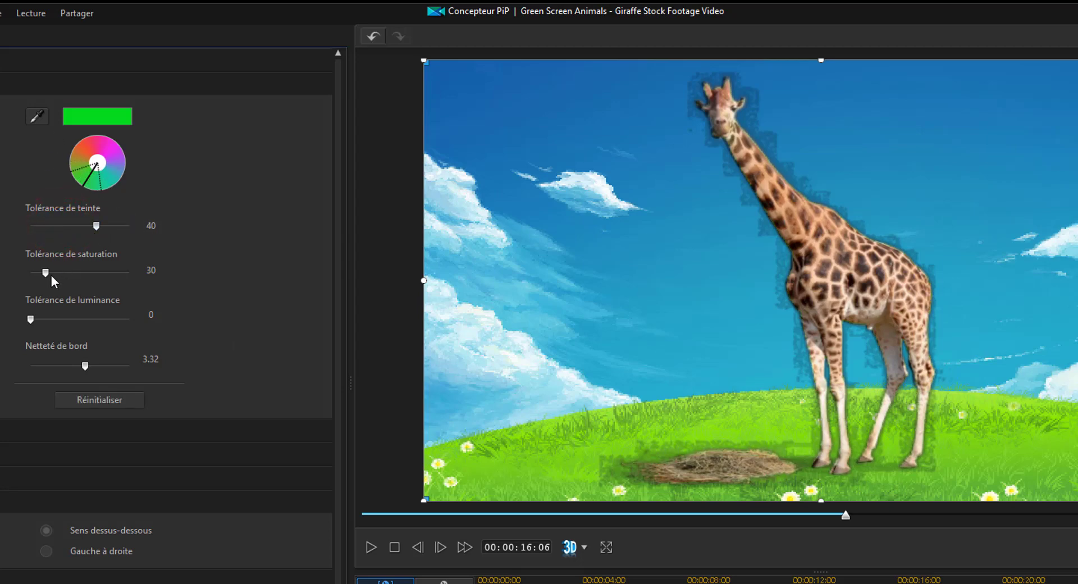
drag(44, 273, 68, 275)
mouse_move(31, 319)
mouse_down()
mouse_move(79, 316)
mouse_move(45, 319)
mouse_up()
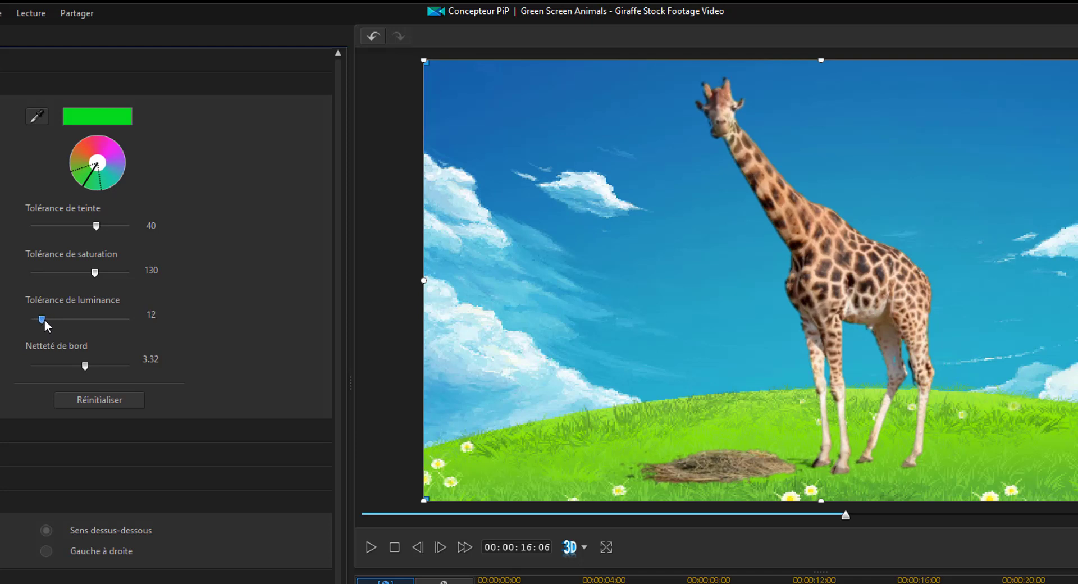
Step: Lower the giraffe clip's chroma key saturation tolerance, edge sharpness (Netteté de bord) and luminance tolerance slightly
mouse_move(95, 273)
mouse_down()
mouse_move(69, 272)
mouse_move(79, 273)
mouse_up()
mouse_move(86, 368)
mouse_down()
mouse_move(110, 367)
mouse_move(77, 367)
mouse_up()
drag(41, 319, 37, 319)
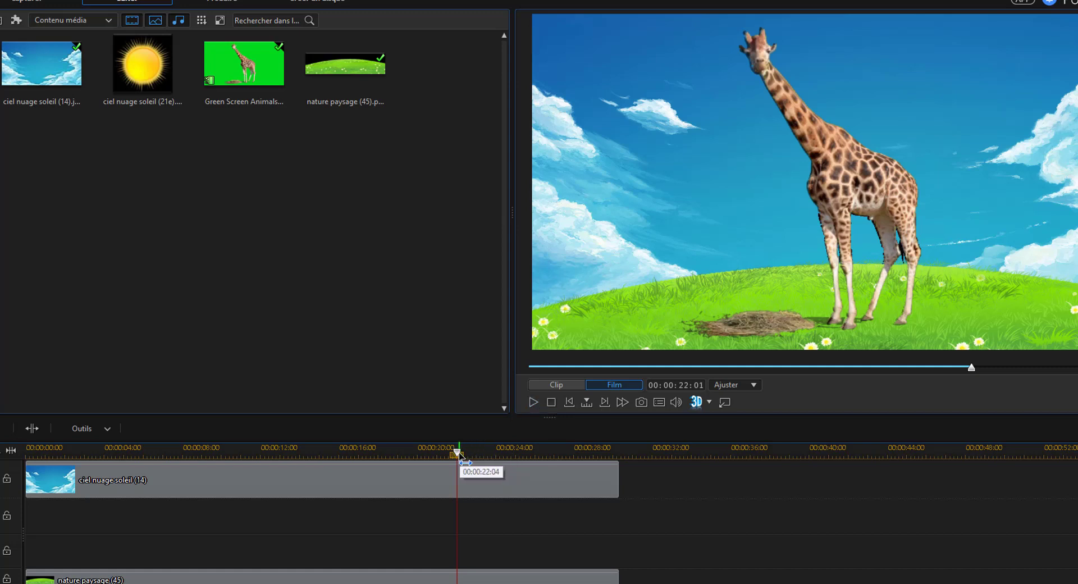
Step: Play the composite from about 9 seconds to check the giraffe's edges against the sky and grass, pausing near 16 seconds
drag(457, 452, 207, 456)
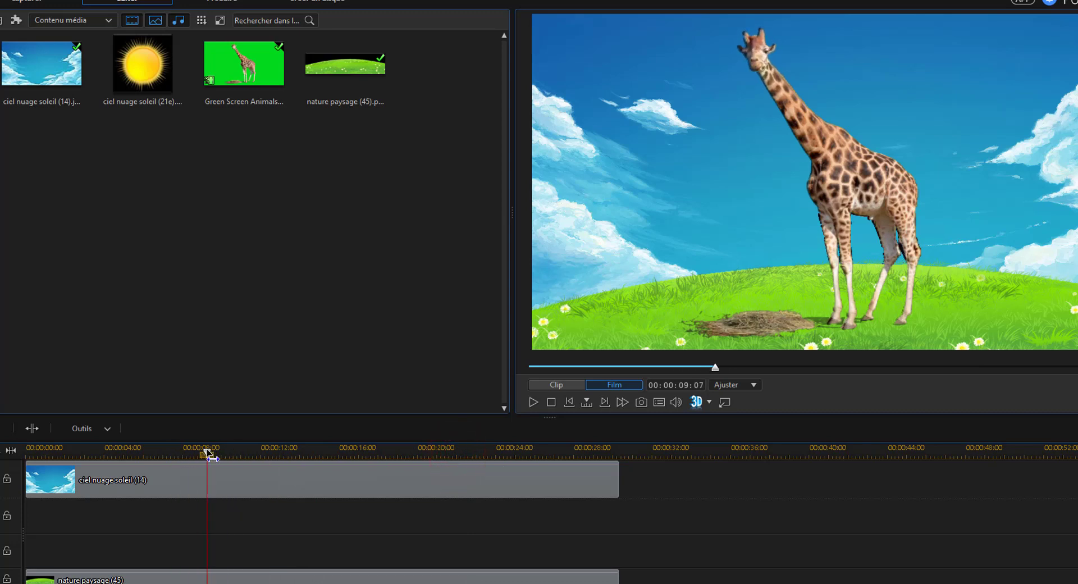
click(534, 402)
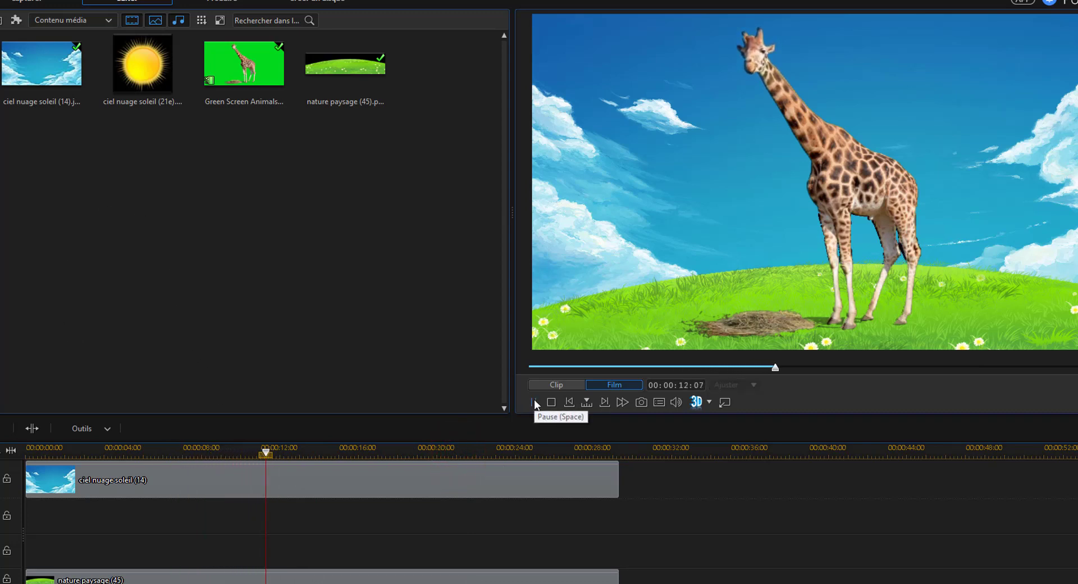
click(534, 402)
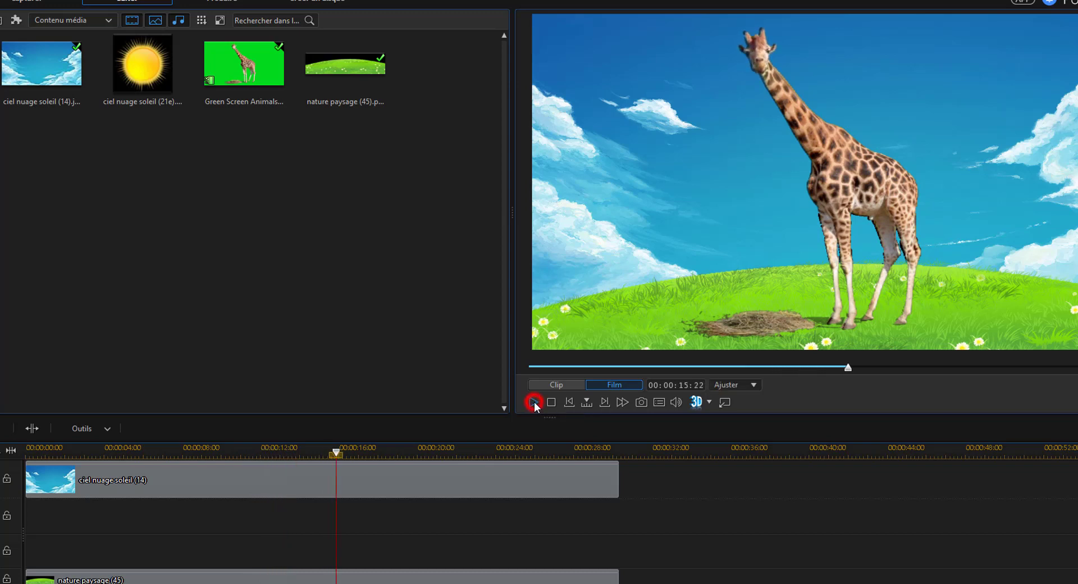
Step: Select the sky image clip on track 1 and activate its frame in the preview for repositioning
click(413, 481)
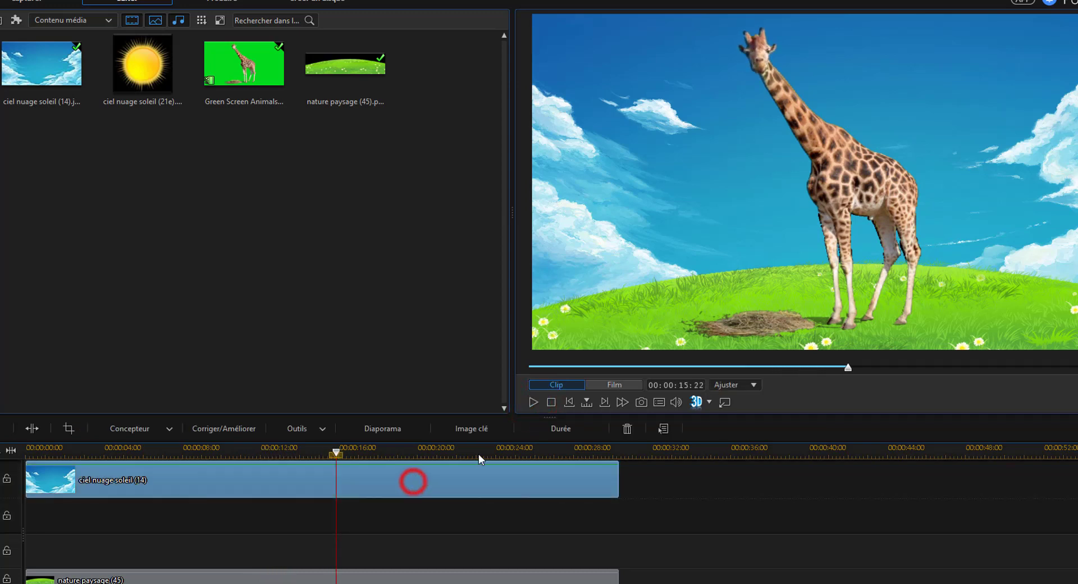
click(552, 264)
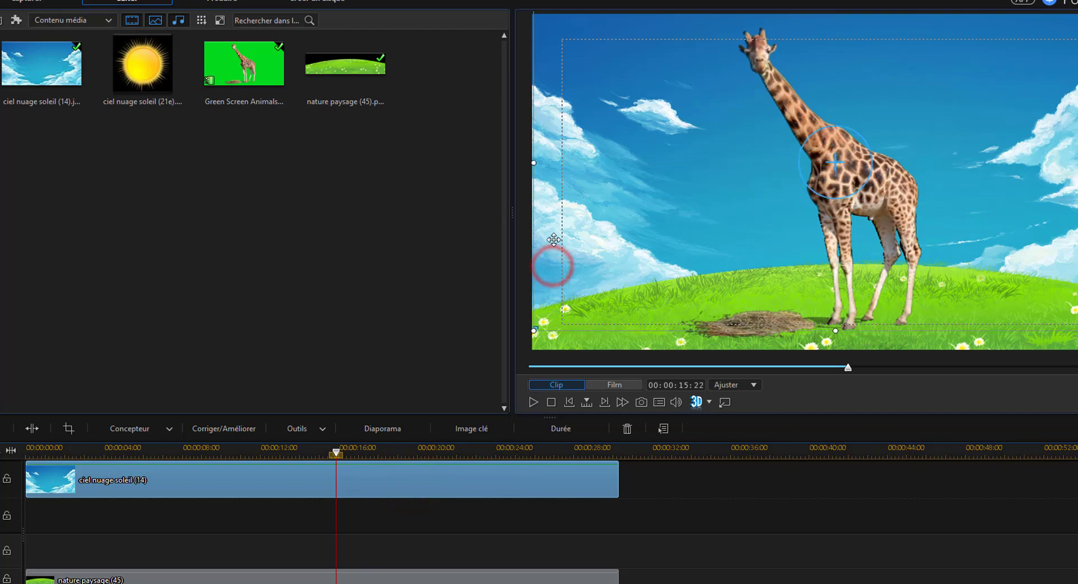